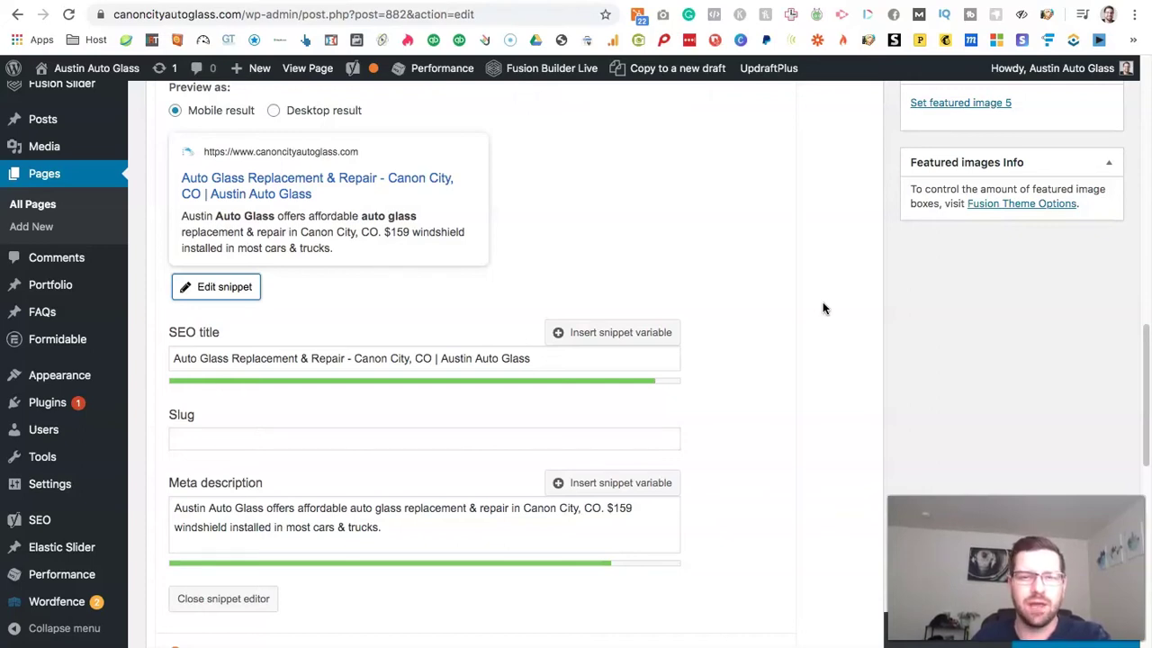
Scroll the 'canon city auto glass' Google results past the map pack to the canoncityautoglass.com listing
{"action": "scroll", "coordinate": [822, 309], "scroll_direction": "down", "scroll_amount": 1}
{"action": "left_click", "coordinate": [756, 270]}
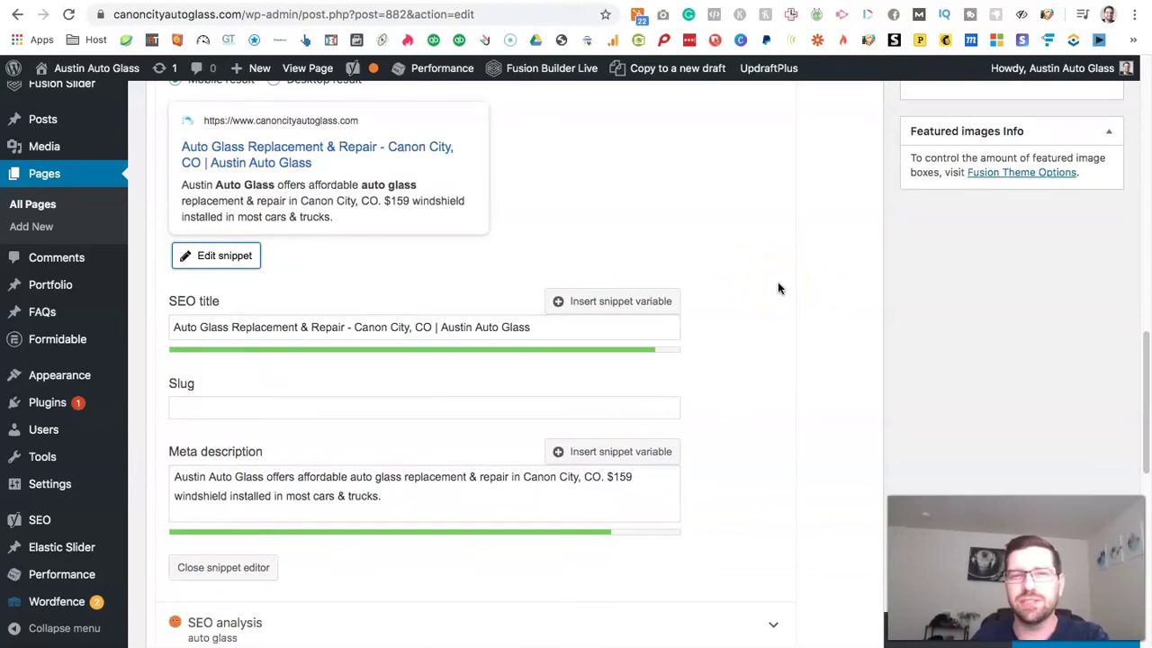
{"action": "scroll", "coordinate": [802, 363], "scroll_direction": "down", "scroll_amount": 1}
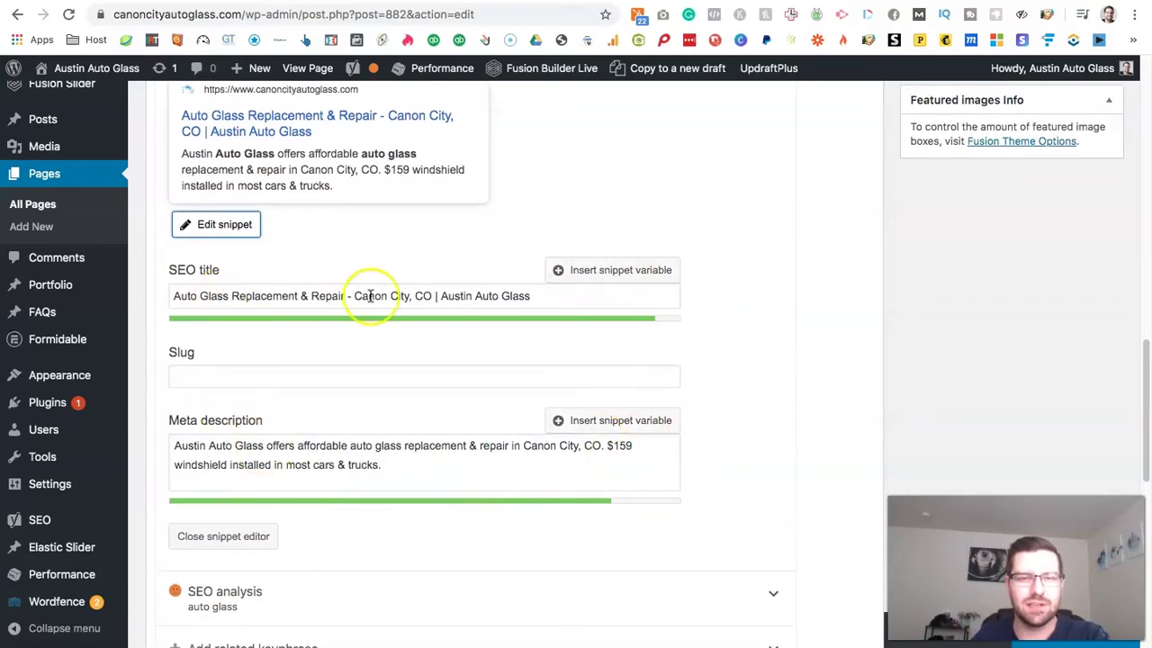
{"action": "left_click", "coordinate": [776, 429]}
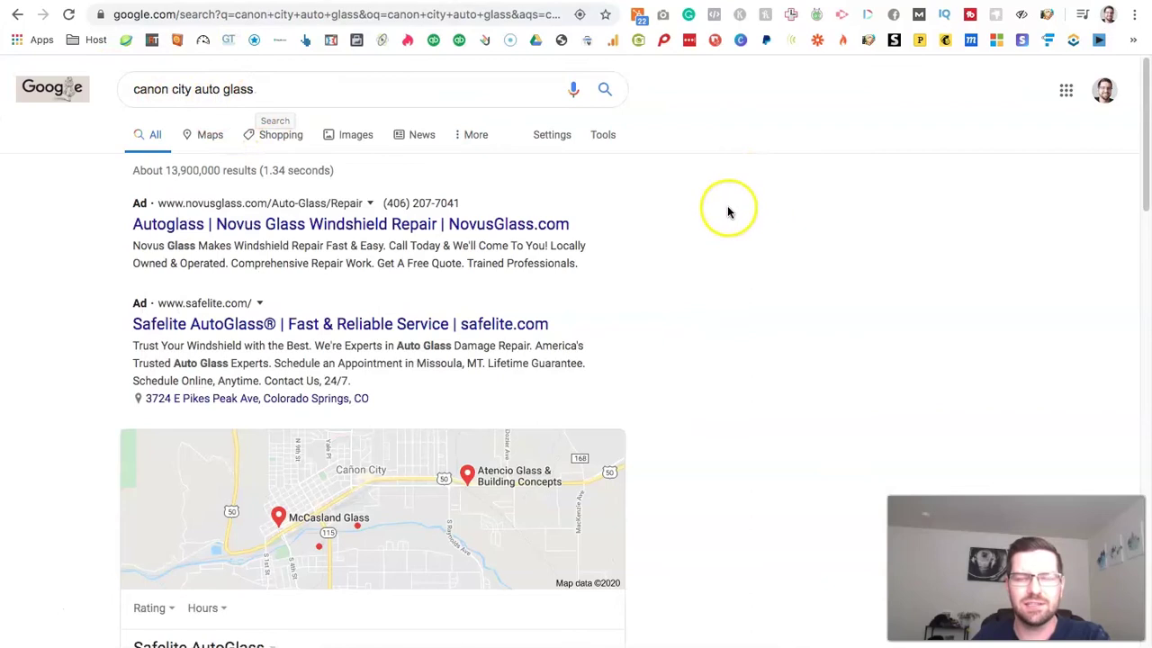
{"action": "scroll", "coordinate": [725, 201], "scroll_direction": "down", "scroll_amount": 1}
{"action": "scroll", "coordinate": [725, 201], "scroll_direction": "down", "scroll_amount": 5}
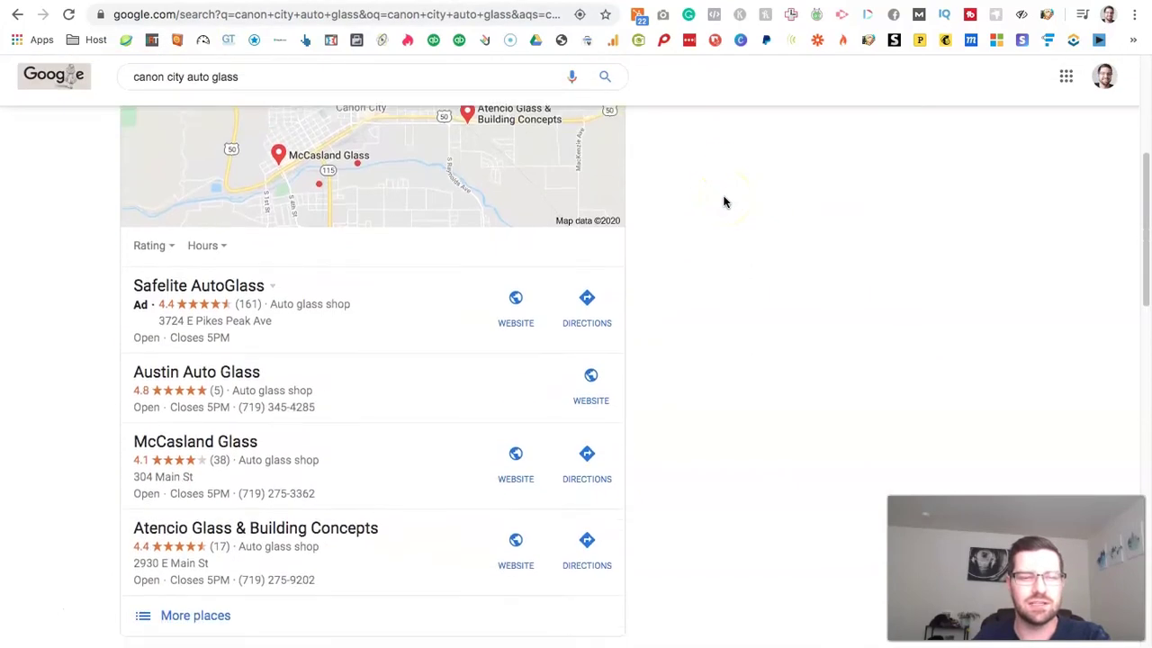
{"action": "scroll", "coordinate": [725, 202], "scroll_direction": "down", "scroll_amount": 1}
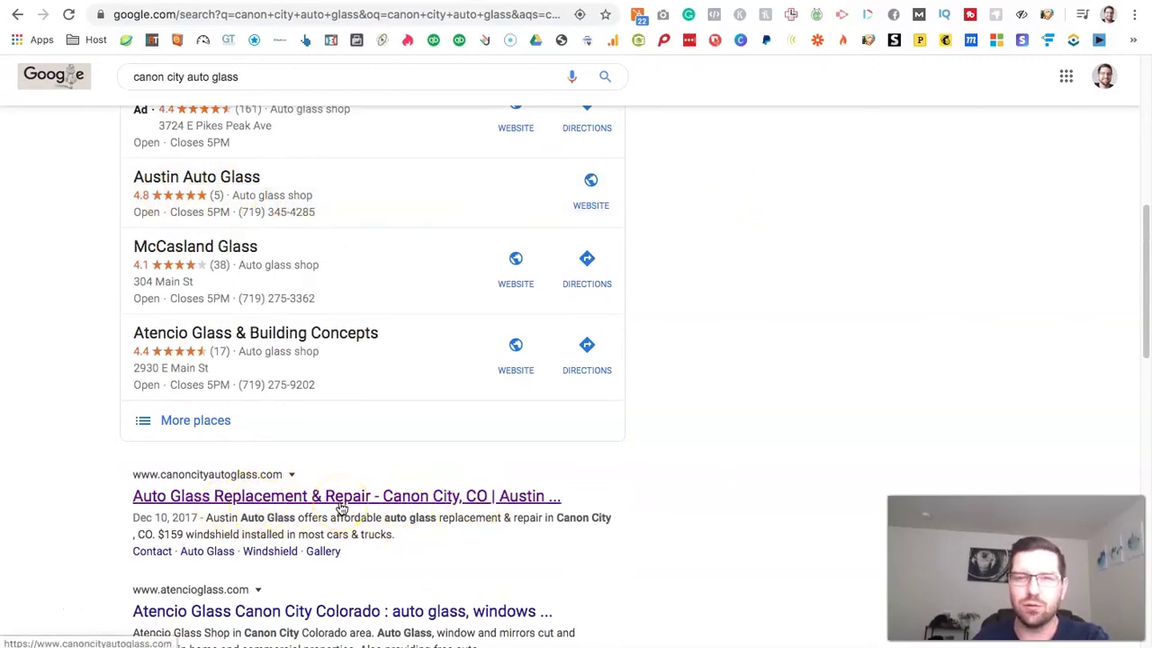
{"action": "scroll", "coordinate": [792, 459], "scroll_direction": "down", "scroll_amount": 1}
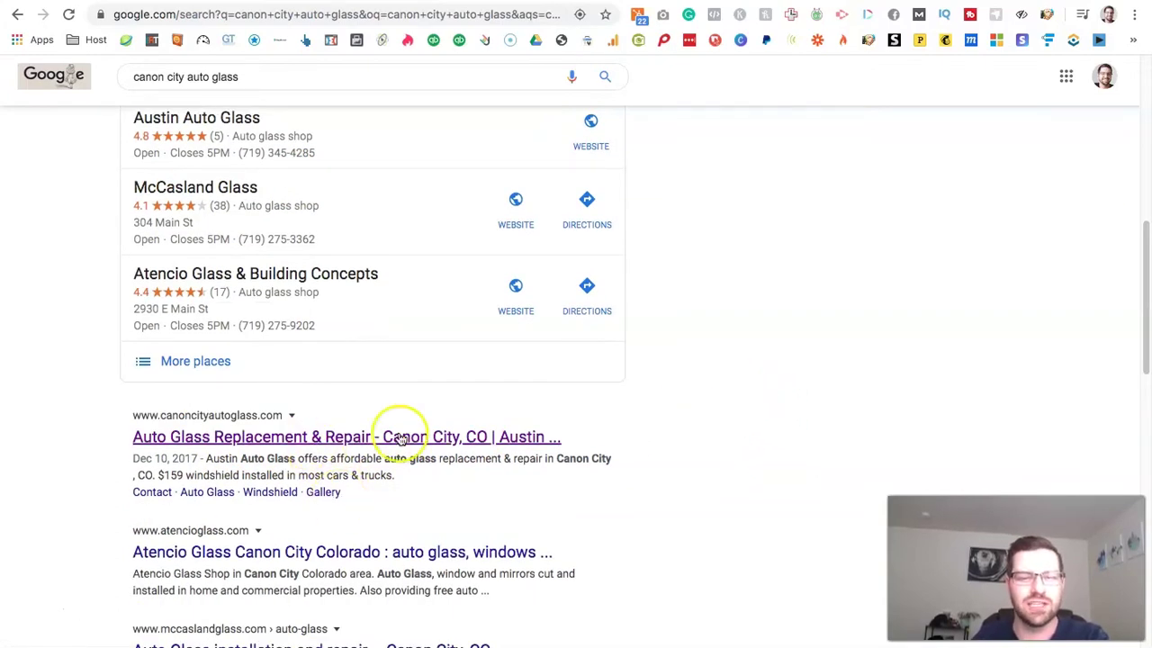
{"action": "scroll", "coordinate": [687, 438], "scroll_direction": "up", "scroll_amount": 1}
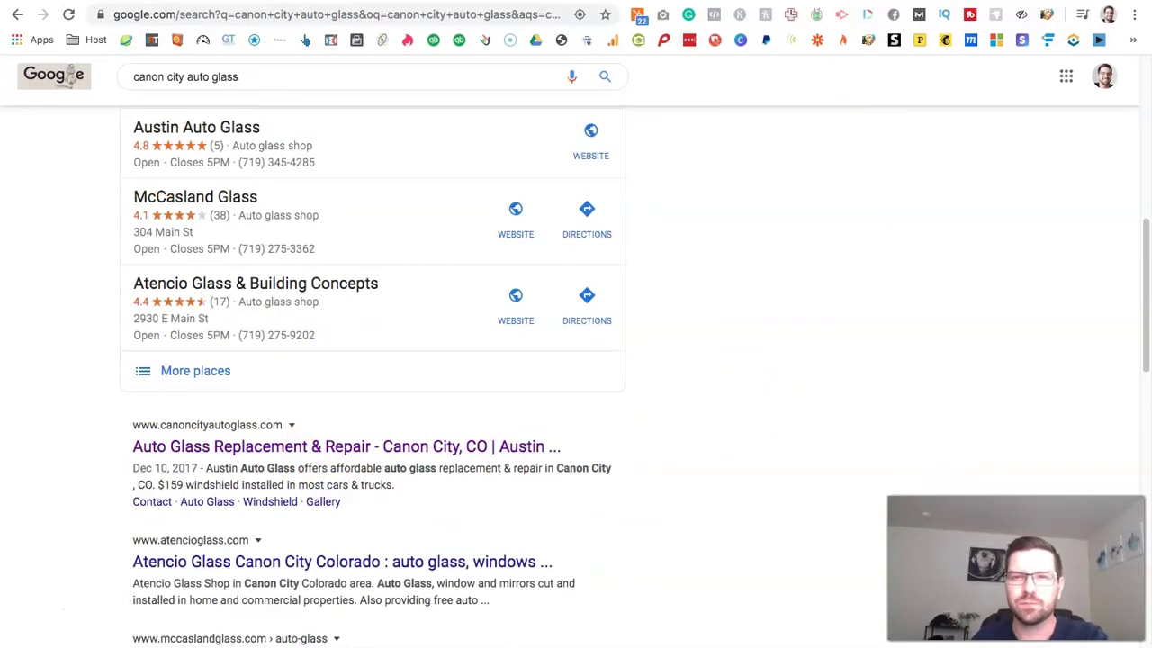
Return to the Yoast snippet editor and highlight 'Auto Glass Replacement & Repair' in the SEO title
{"action": "key", "text": "ctrl+Tab"}
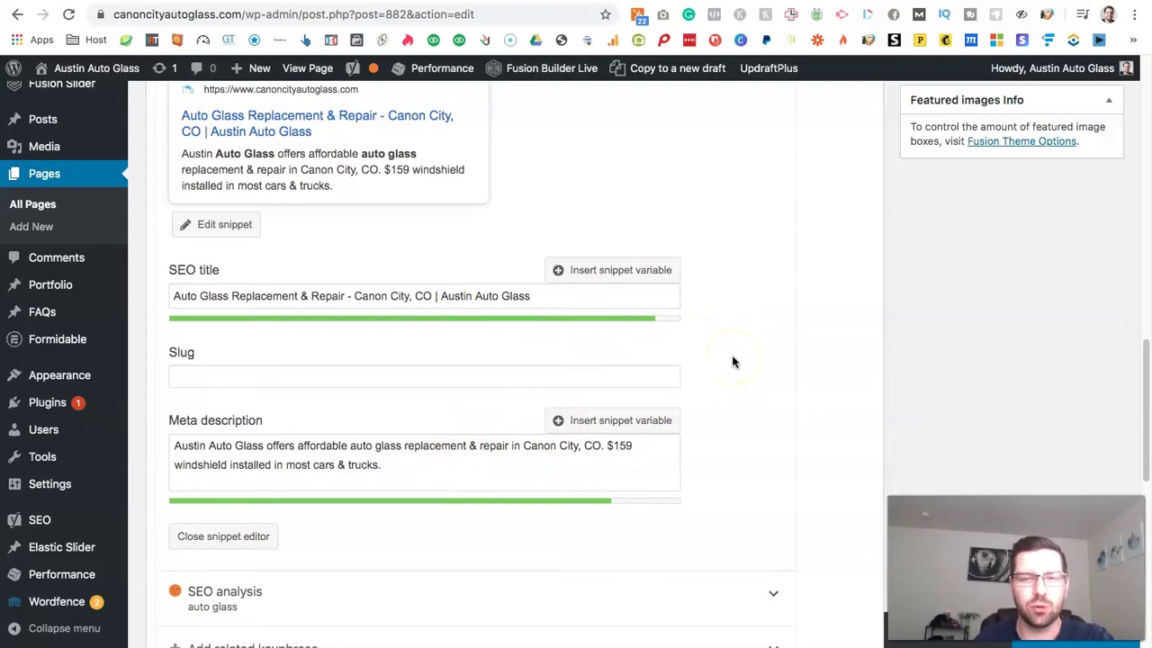
{"action": "scroll", "coordinate": [514, 353], "scroll_direction": "down", "scroll_amount": 1}
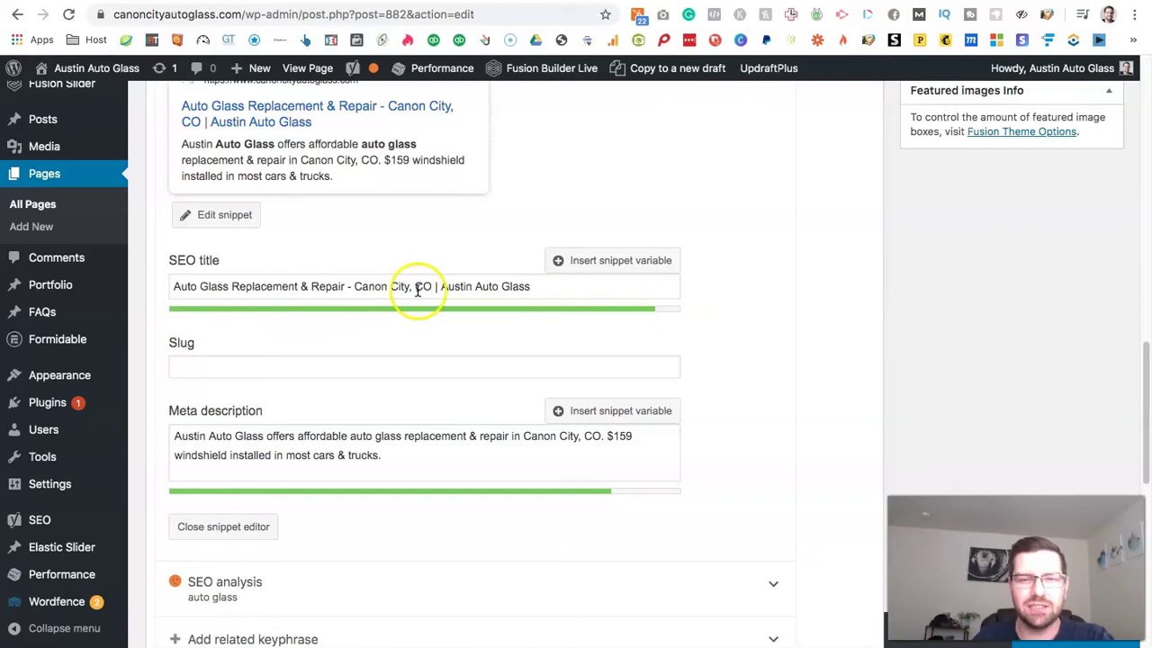
{"action": "left_click_drag", "start_coordinate": [345, 287], "coordinate": [176, 290]}
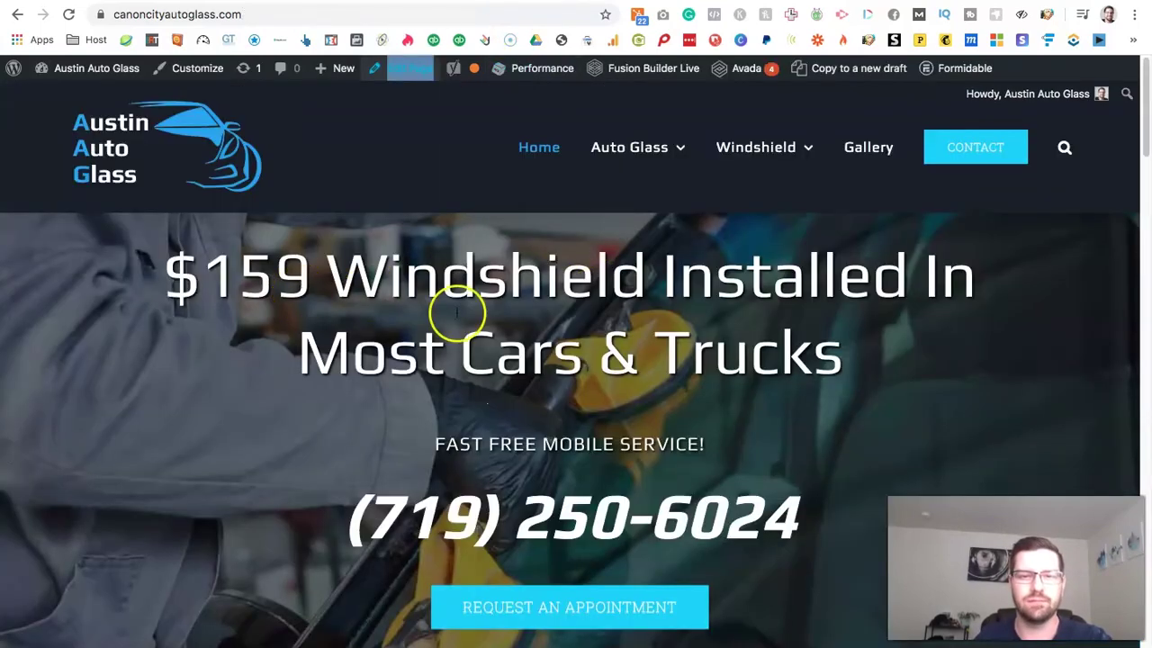
Scroll the live homepage to the 'Mobile Auto Glass Replacement & Repair From Canon City, CO' heading
{"action": "scroll", "coordinate": [457, 313], "scroll_direction": "down", "scroll_amount": 1}
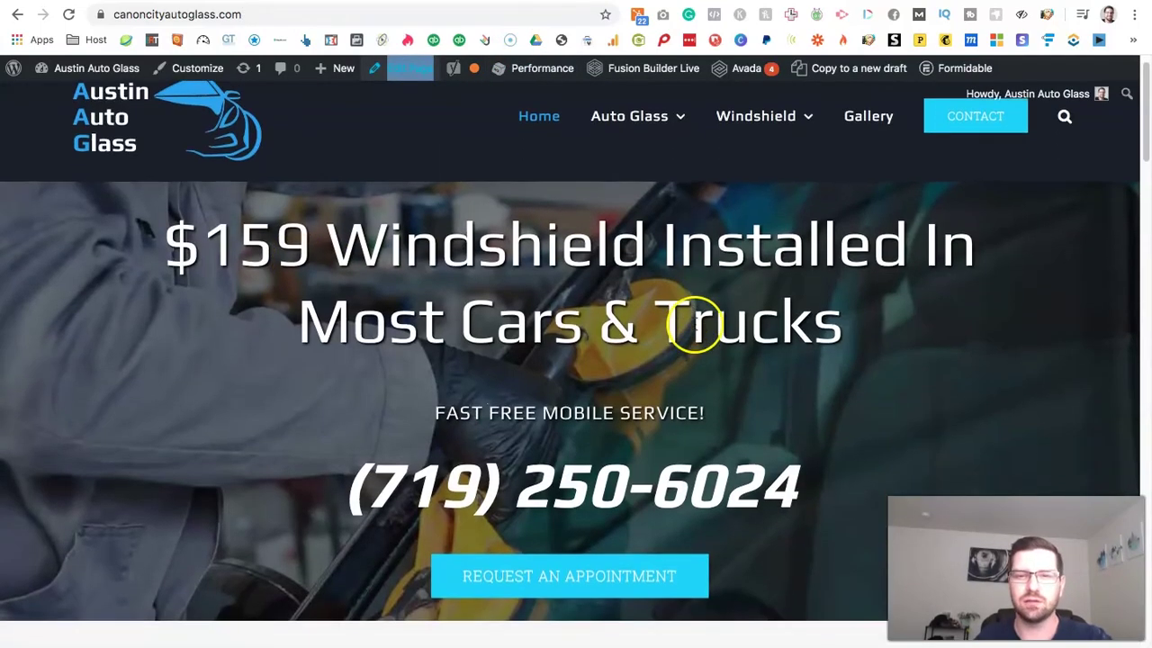
{"action": "scroll", "coordinate": [854, 336], "scroll_direction": "down", "scroll_amount": 6}
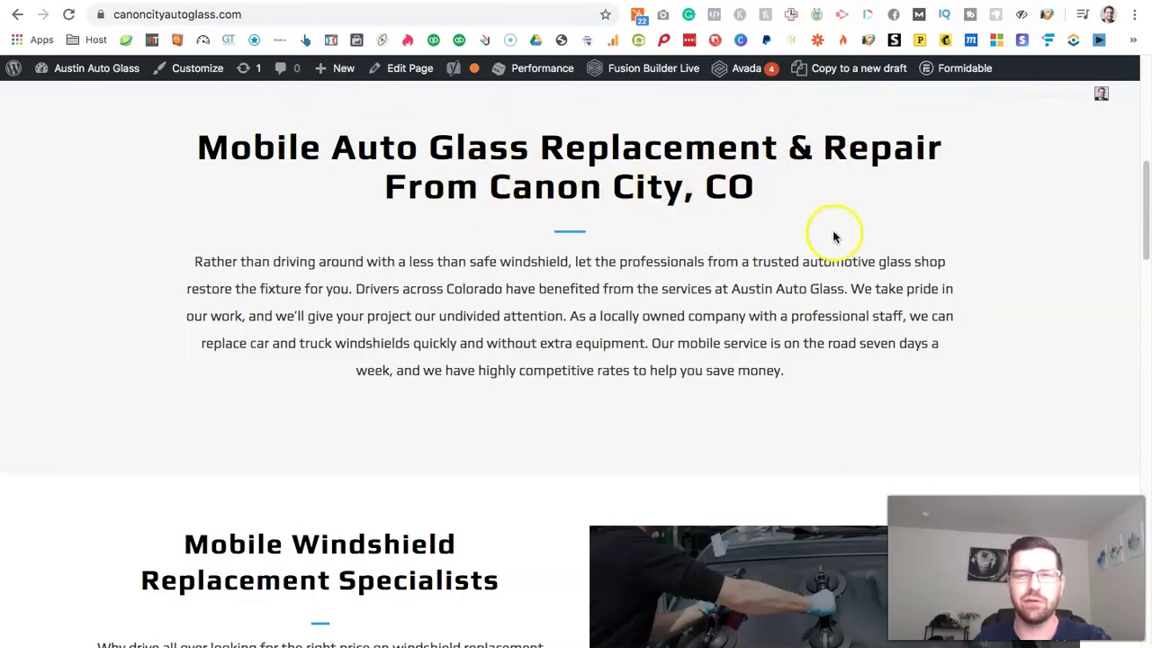
{"action": "scroll", "coordinate": [792, 243], "scroll_direction": "down", "scroll_amount": 1}
{"action": "scroll", "coordinate": [802, 252], "scroll_direction": "up", "scroll_amount": 2}
{"action": "scroll", "coordinate": [802, 251], "scroll_direction": "up", "scroll_amount": 1}
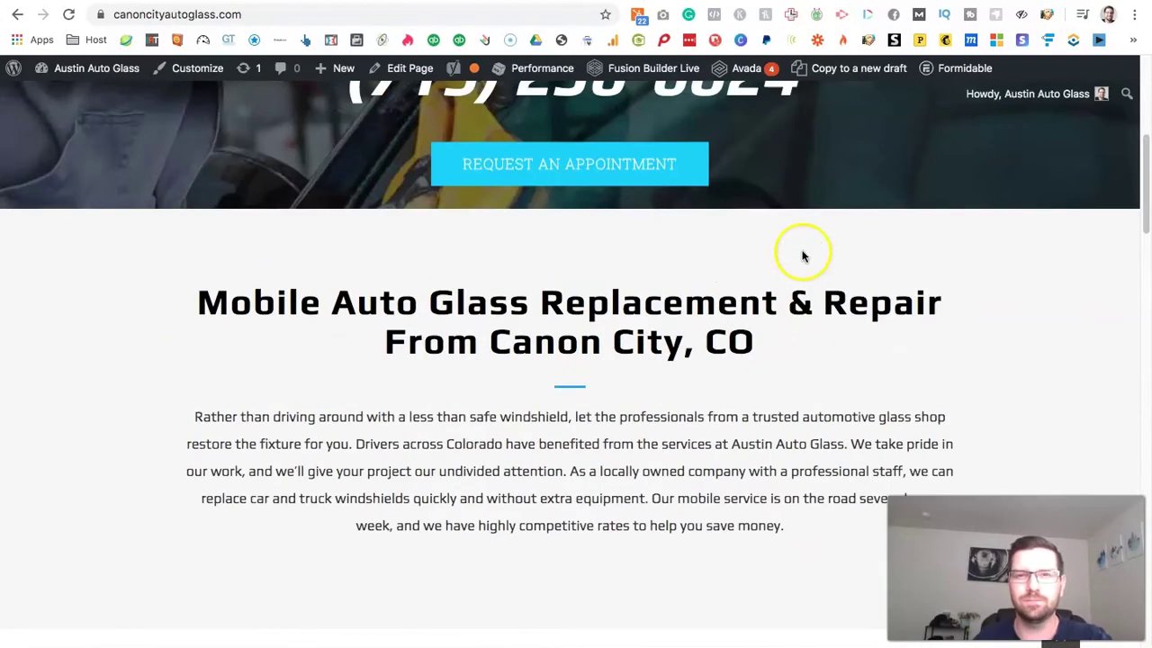
Back in the Yoast editor, highlight the main keyword 'Auto Glass' in the SEO title
{"action": "key", "text": "ctrl+Tab"}
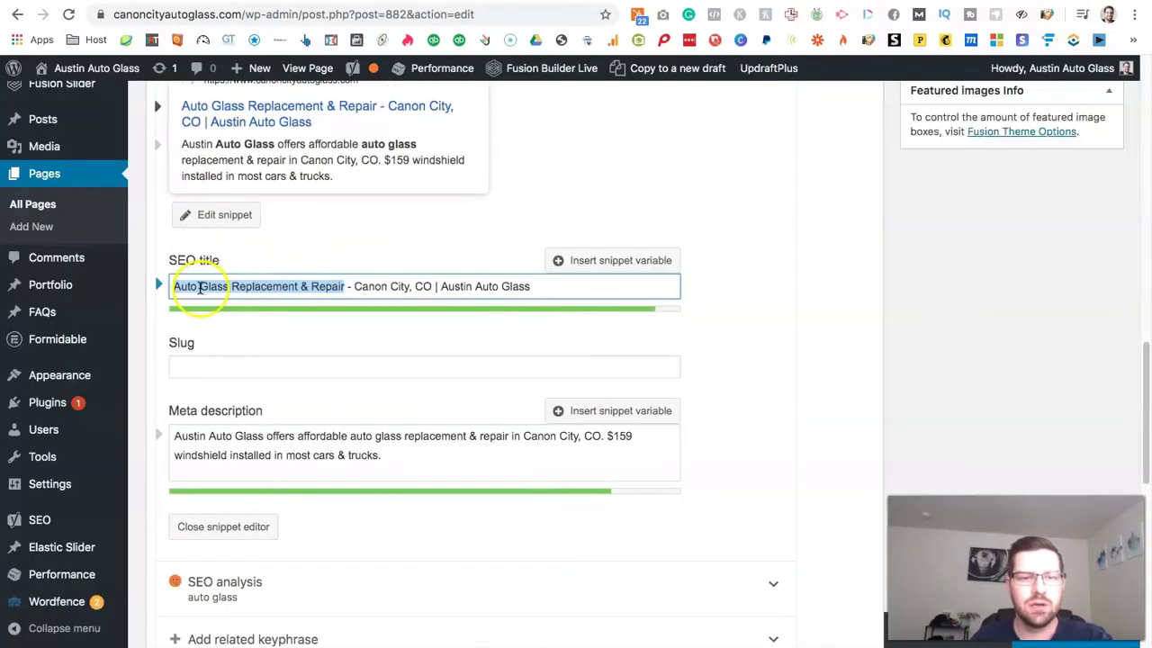
{"action": "left_click_drag", "start_coordinate": [172, 288], "coordinate": [322, 286]}
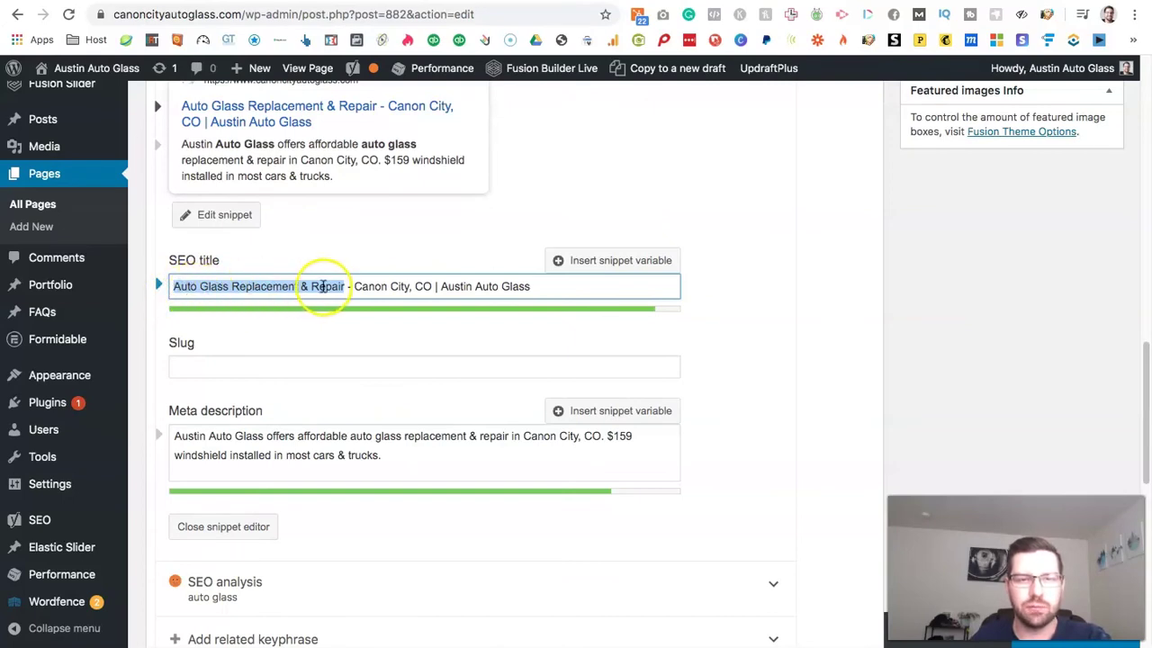
{"action": "left_click", "coordinate": [230, 287]}
{"action": "mouse_move", "coordinate": [229, 288]}
{"action": "left_mouse_down"}
{"action": "mouse_move", "coordinate": [190, 288]}
{"action": "mouse_move", "coordinate": [229, 289]}
{"action": "mouse_move", "coordinate": [219, 290]}
{"action": "left_mouse_up"}
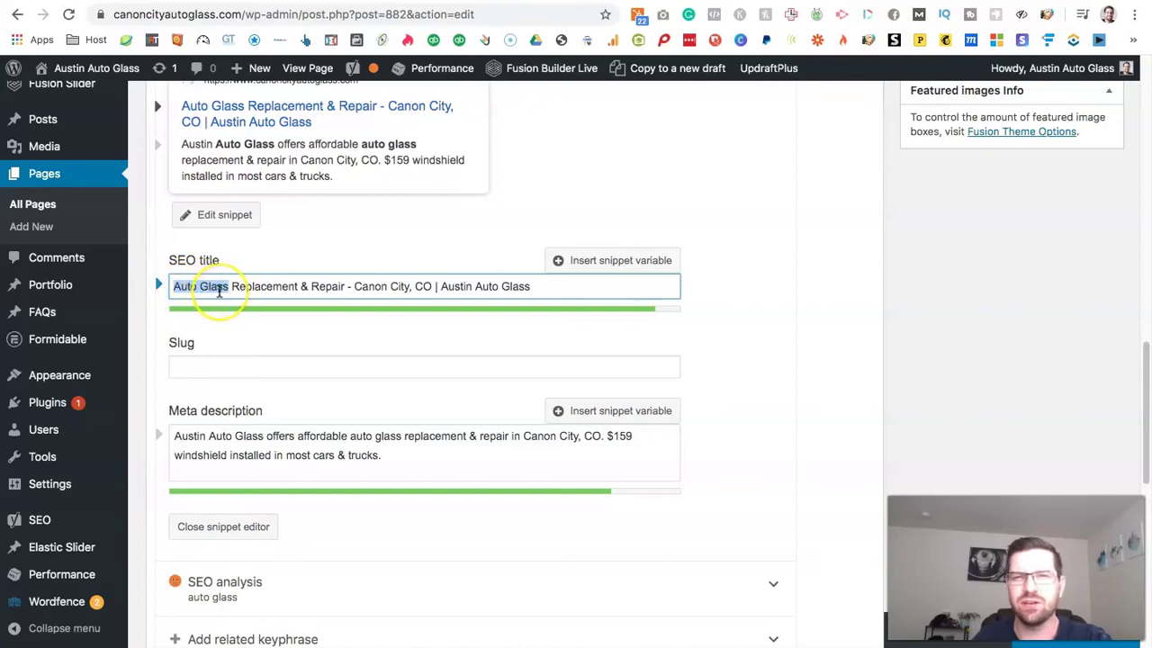
{"action": "mouse_move", "coordinate": [222, 290]}
{"action": "left_mouse_down"}
{"action": "mouse_move", "coordinate": [186, 284]}
{"action": "mouse_move", "coordinate": [225, 288]}
{"action": "left_mouse_up"}
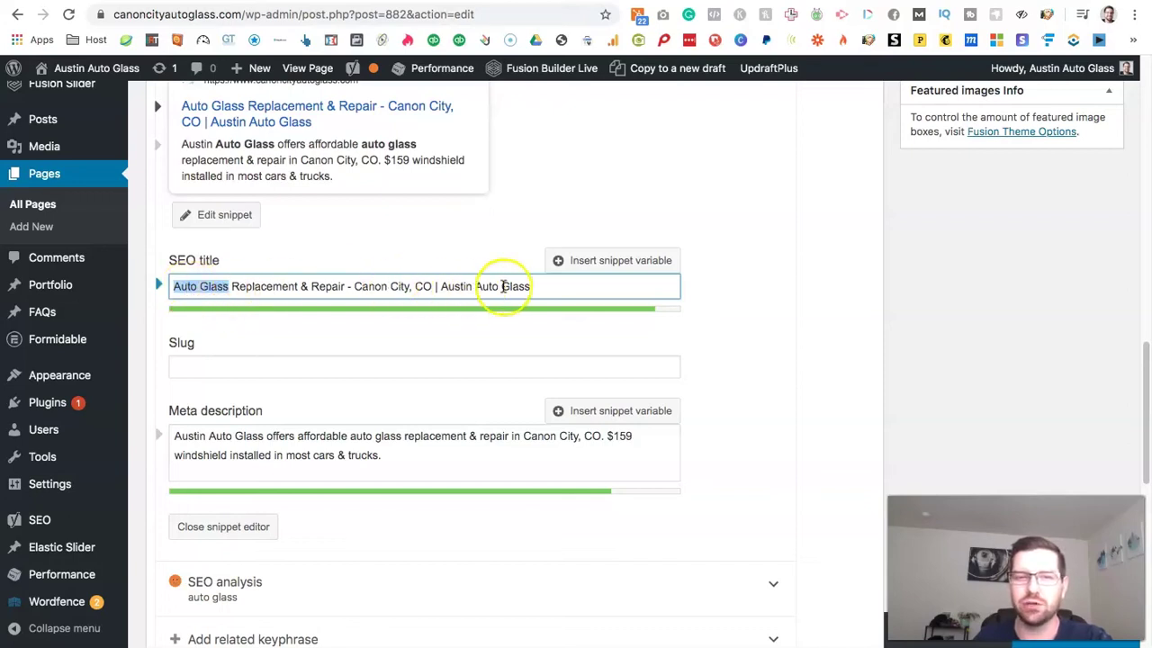
{"action": "left_click", "coordinate": [237, 286]}
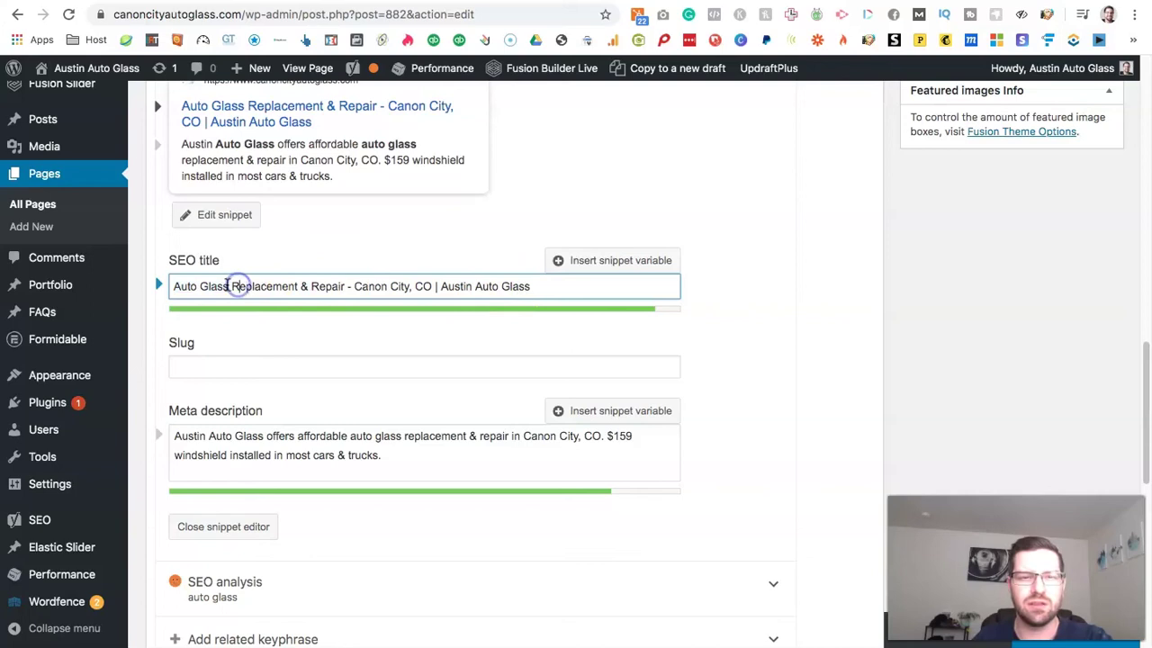
{"action": "left_click_drag", "start_coordinate": [230, 286], "coordinate": [178, 289]}
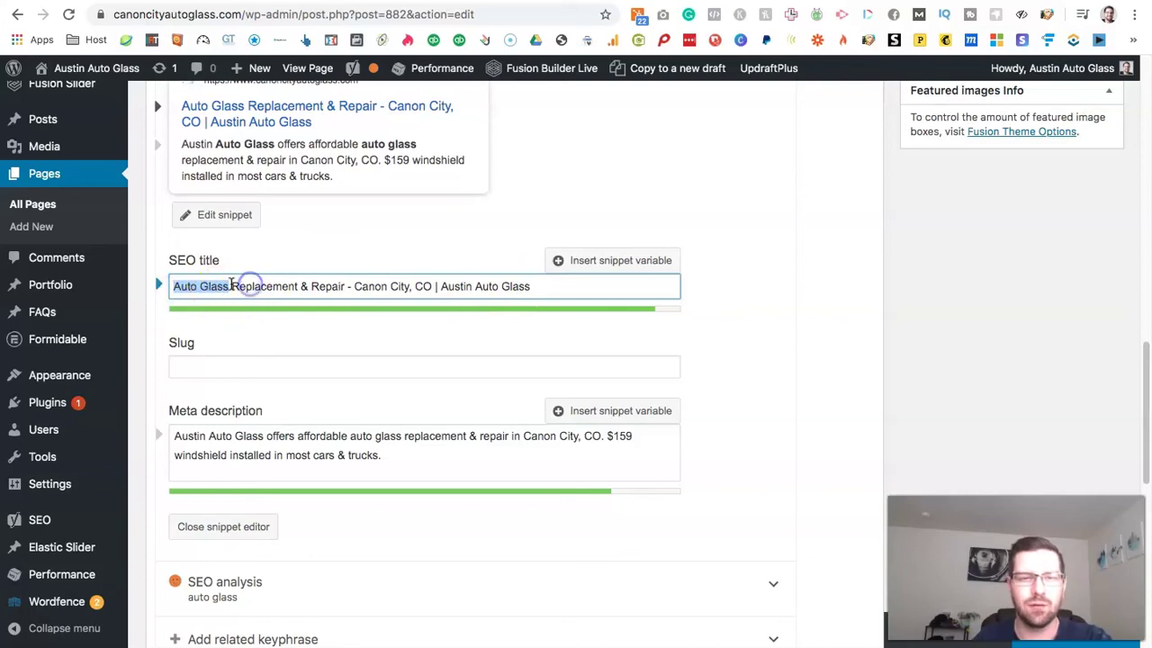
Highlight 'Replacement & Repair', 'Canon City, CO' and 'Austin Auto Glass' in turn in the SEO title
{"action": "left_click_drag", "start_coordinate": [233, 285], "coordinate": [342, 287]}
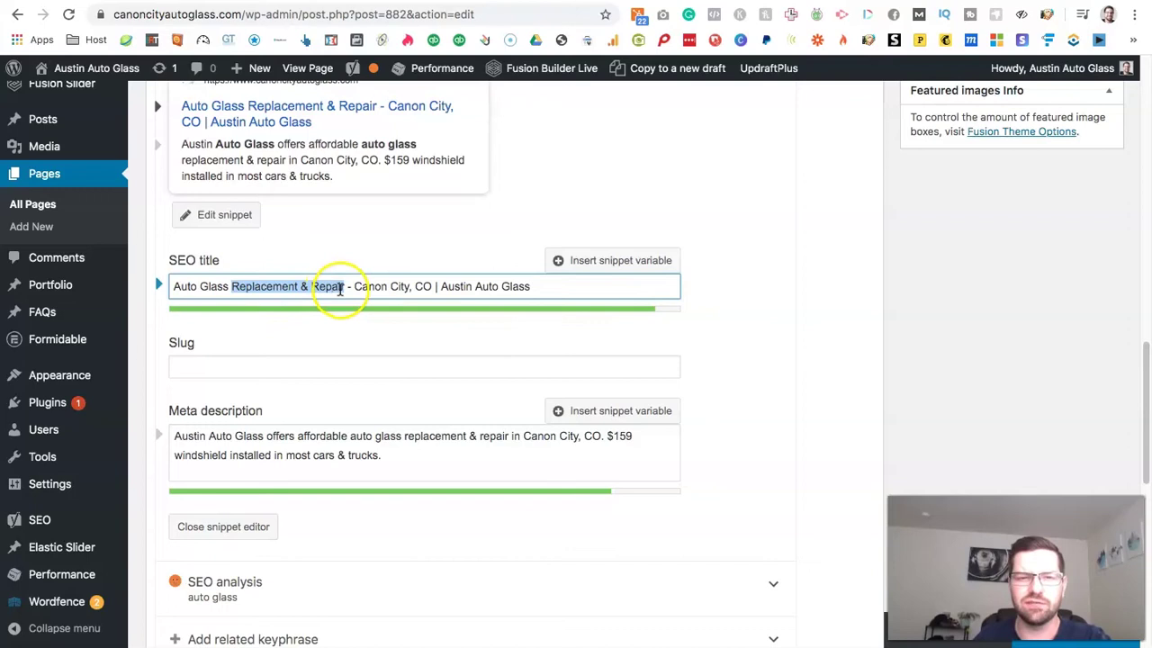
{"action": "left_click", "coordinate": [346, 289]}
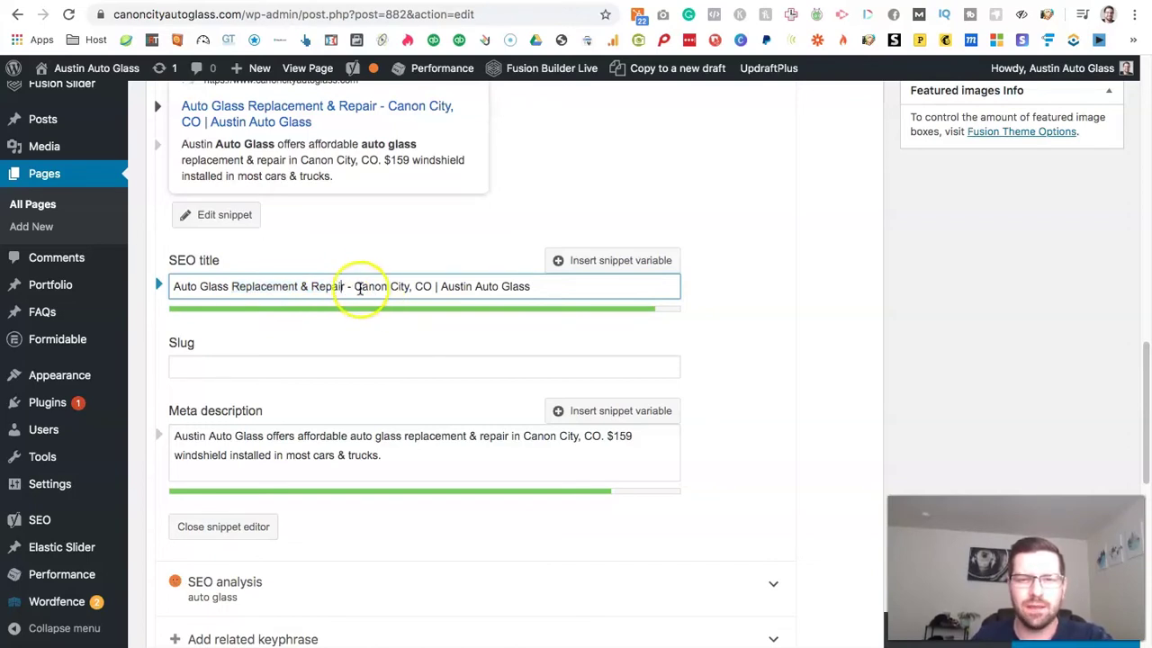
{"action": "left_click_drag", "start_coordinate": [353, 286], "coordinate": [416, 286]}
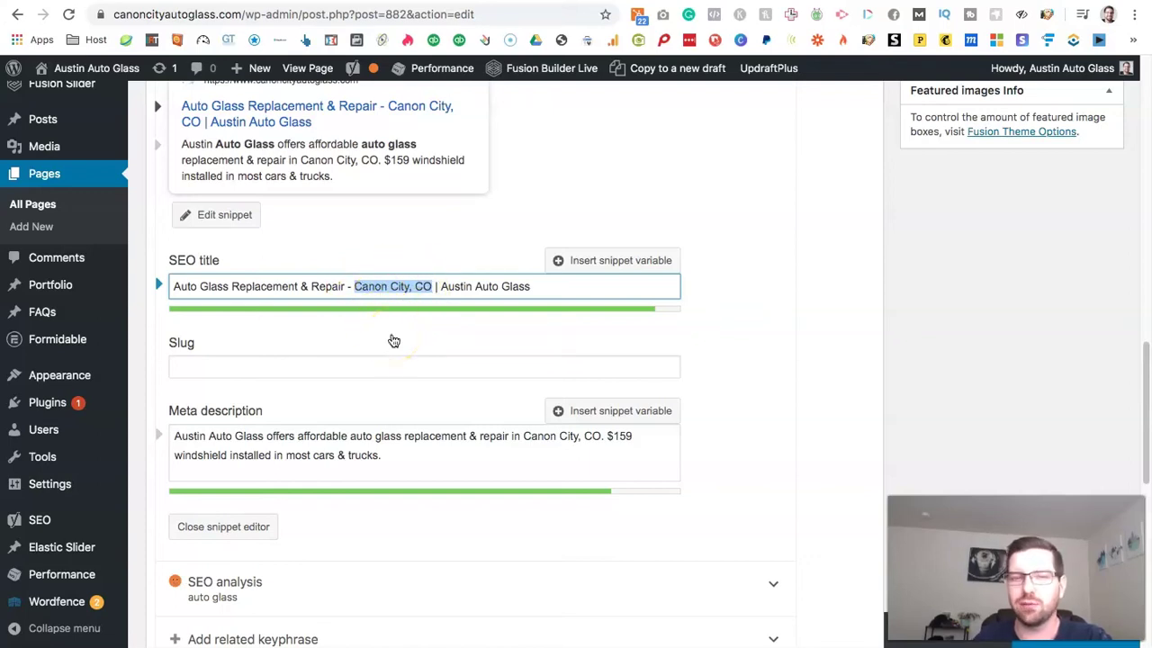
{"action": "left_click", "coordinate": [422, 286]}
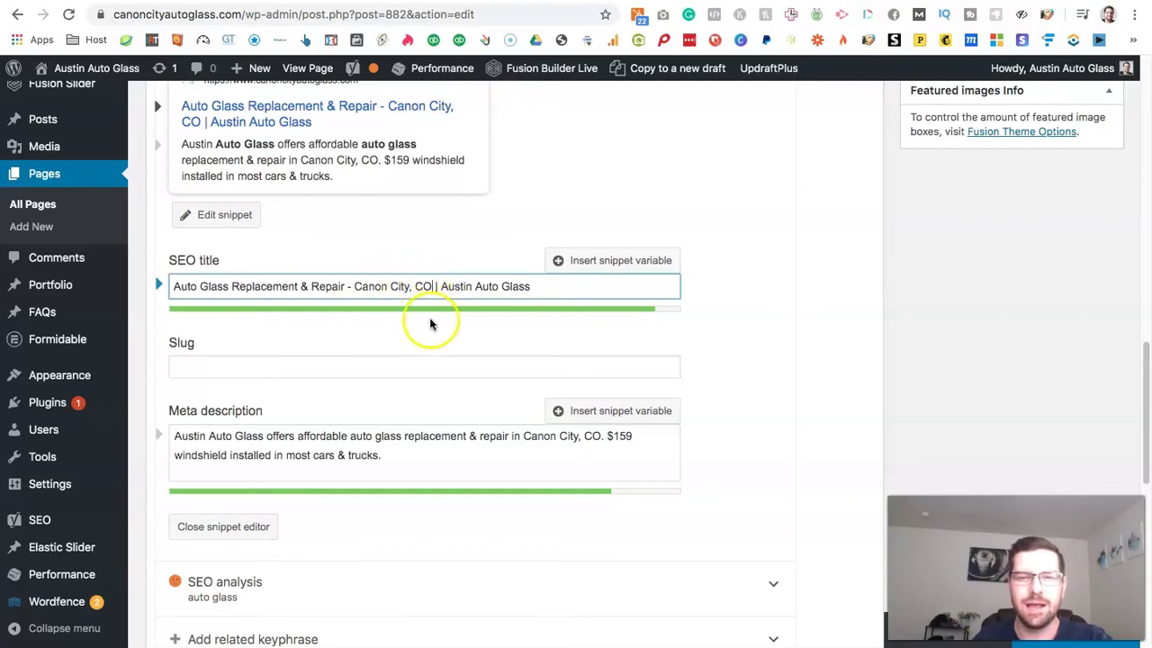
{"action": "left_click", "coordinate": [437, 286]}
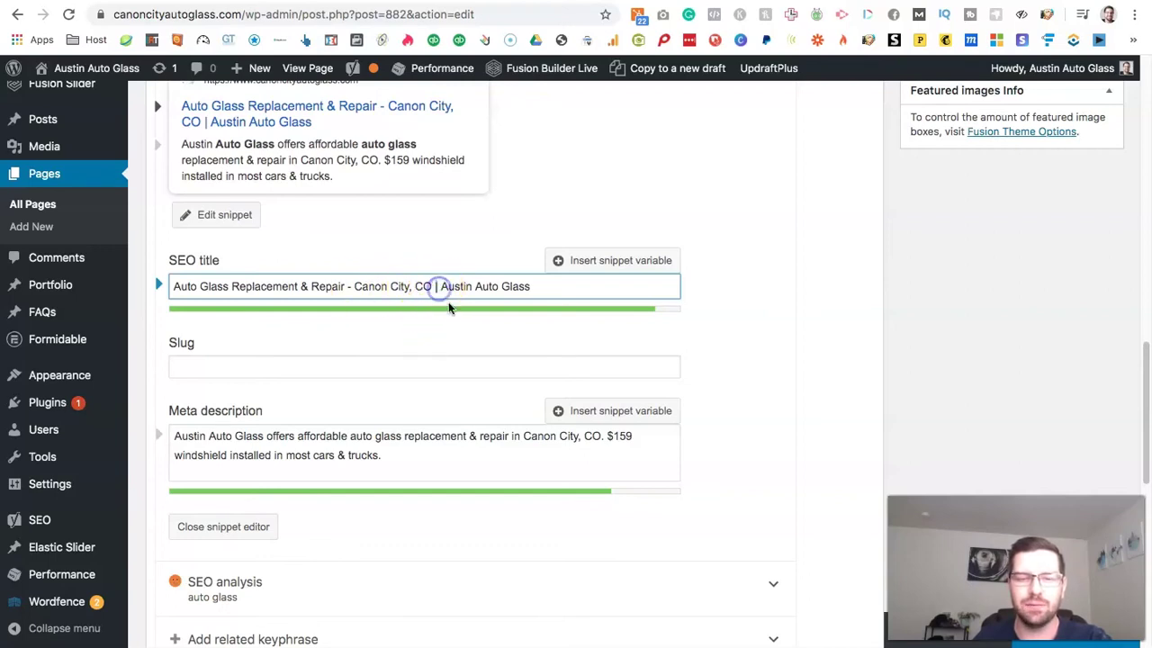
{"action": "left_click", "coordinate": [458, 286]}
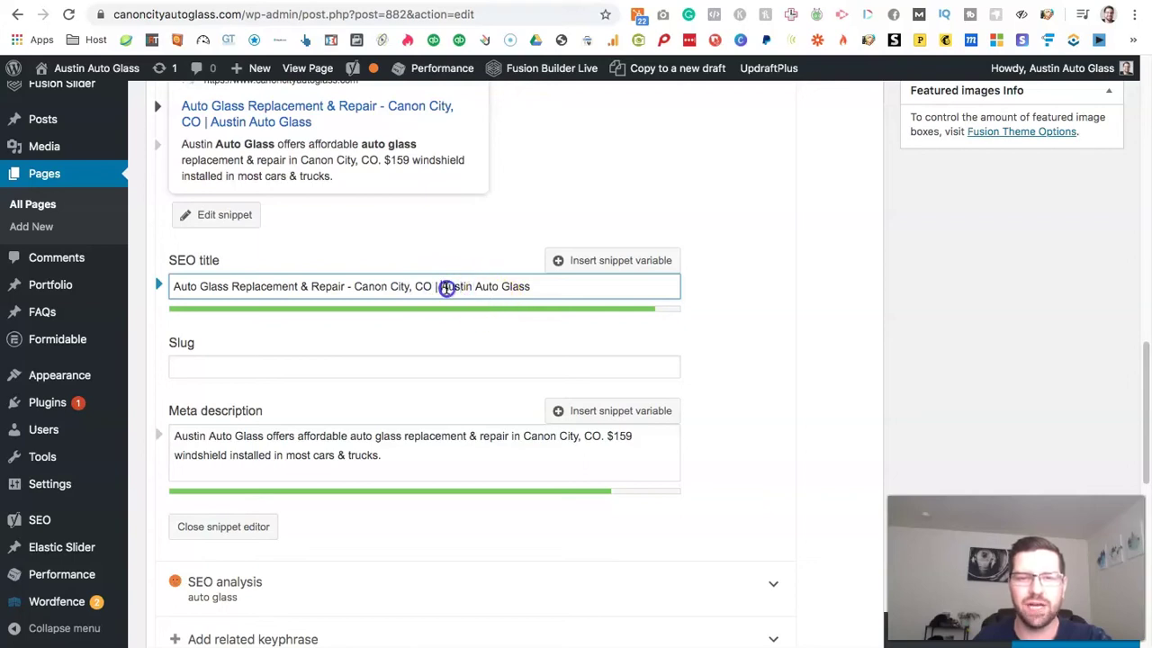
{"action": "left_click_drag", "start_coordinate": [441, 286], "coordinate": [532, 289]}
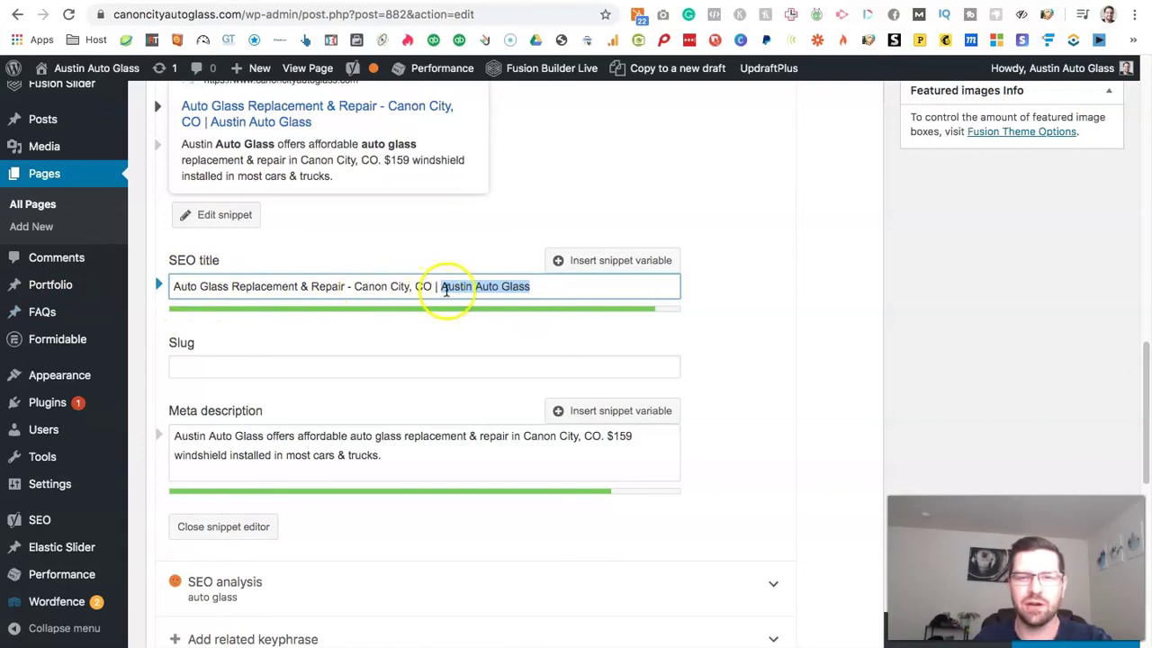
{"action": "left_click", "coordinate": [533, 286]}
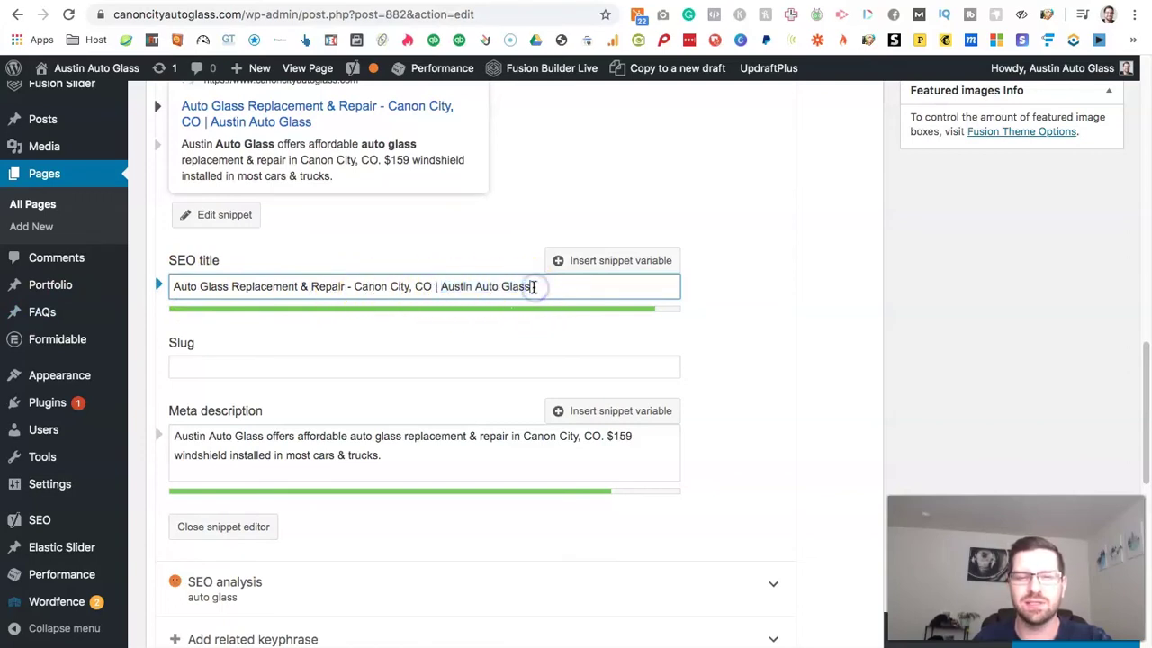
{"action": "scroll", "coordinate": [537, 286], "scroll_direction": "down", "scroll_amount": 1}
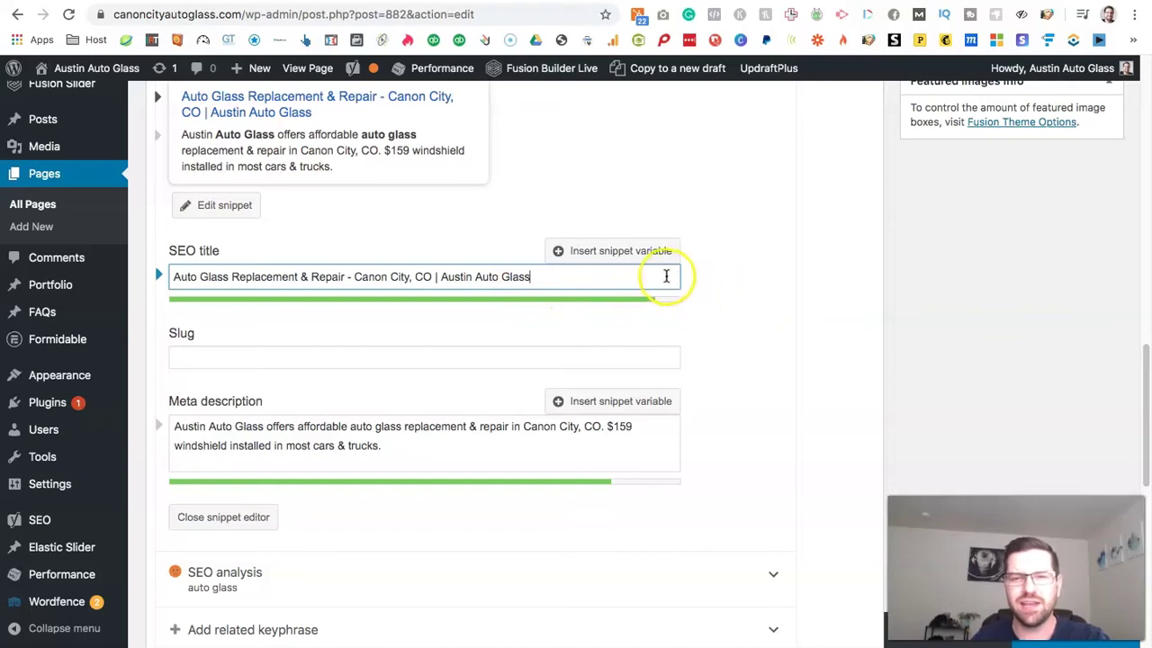
{"action": "scroll", "coordinate": [711, 290], "scroll_direction": "down", "scroll_amount": 1}
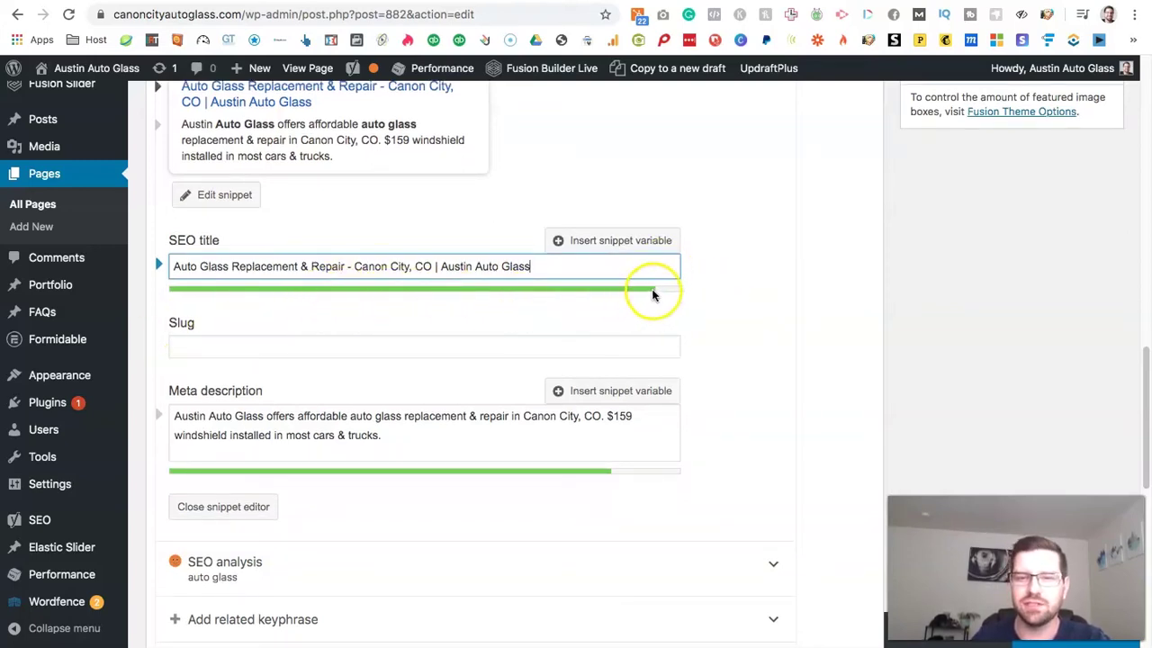
{"action": "left_click", "coordinate": [559, 265]}
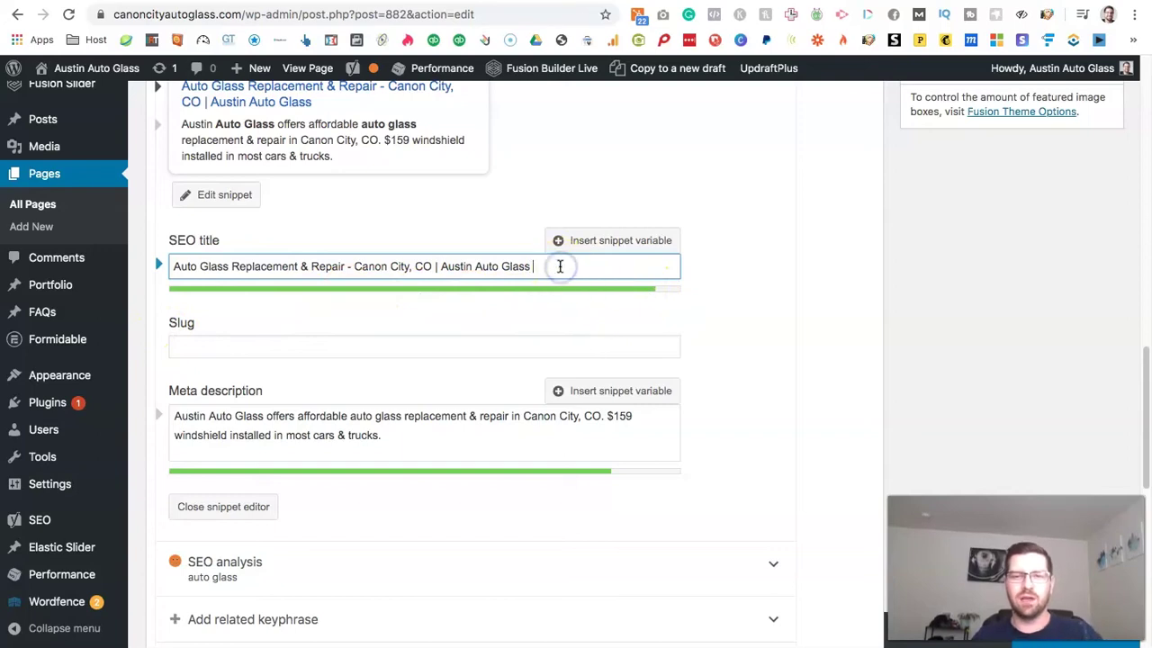
{"action": "type", "text": "adsj"}
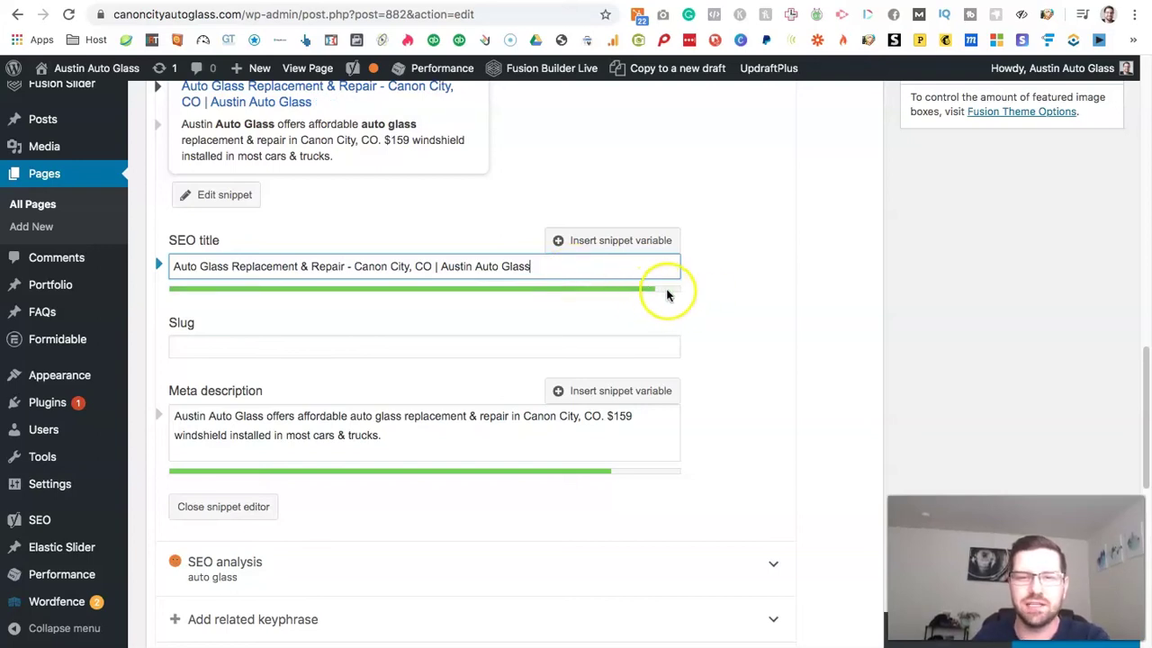
{"action": "left_click", "coordinate": [742, 324]}
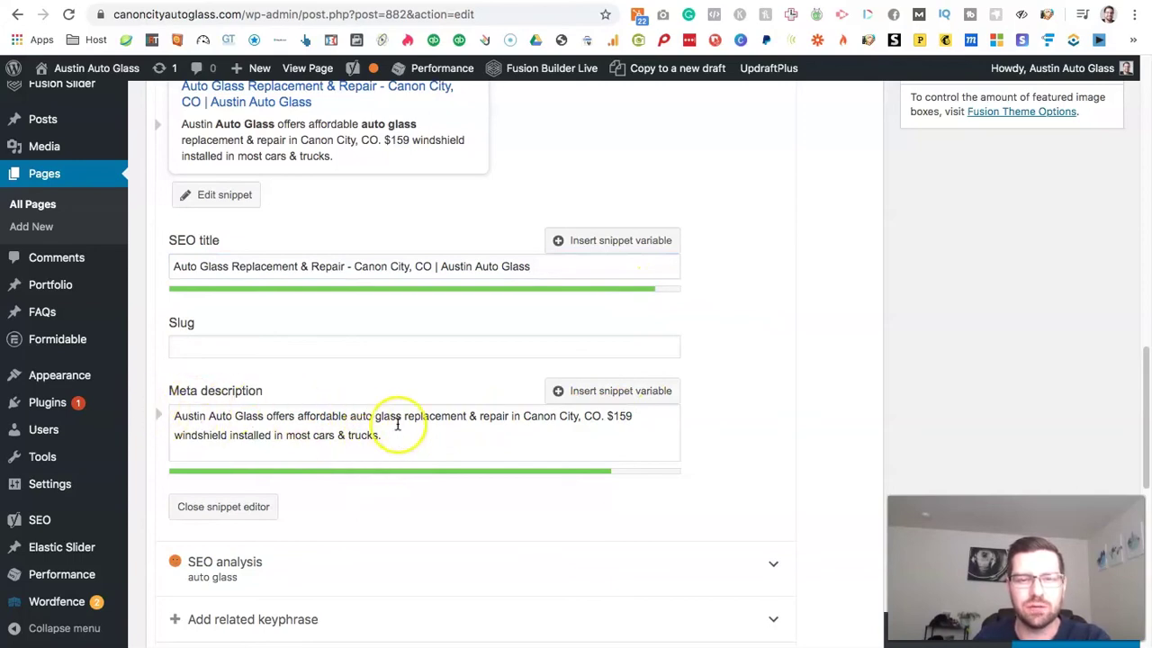
{"action": "key", "text": "ctrl+Tab"}
{"action": "scroll", "coordinate": [720, 501], "scroll_direction": "down", "scroll_amount": 1}
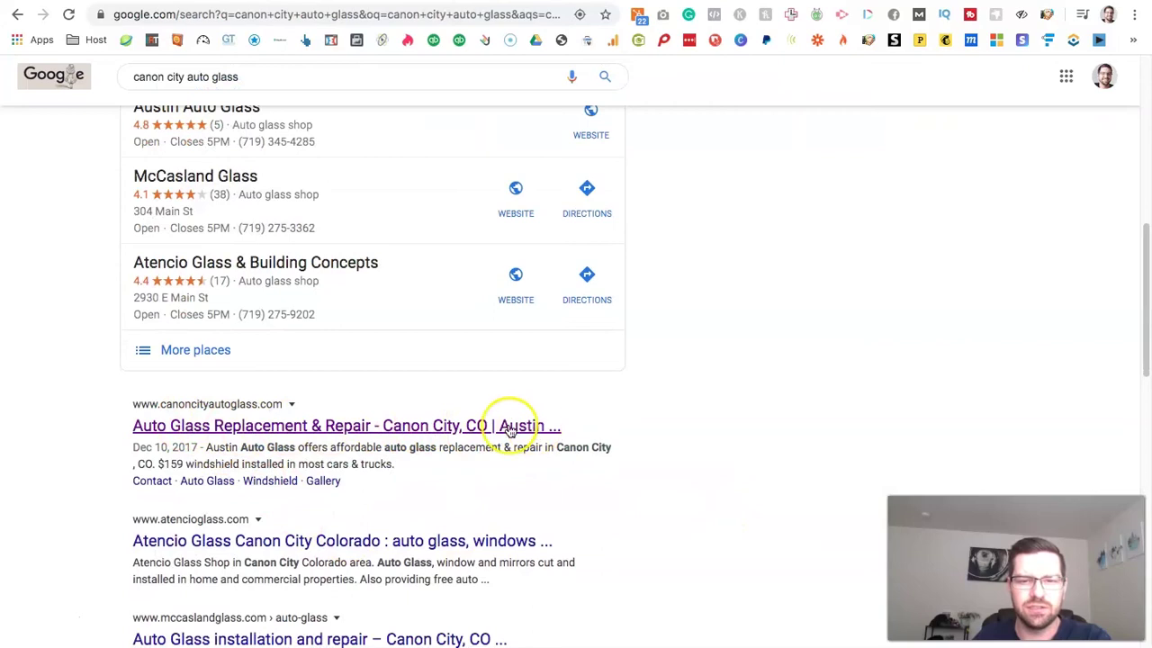
{"action": "left_click_drag", "start_coordinate": [396, 464], "coordinate": [210, 452]}
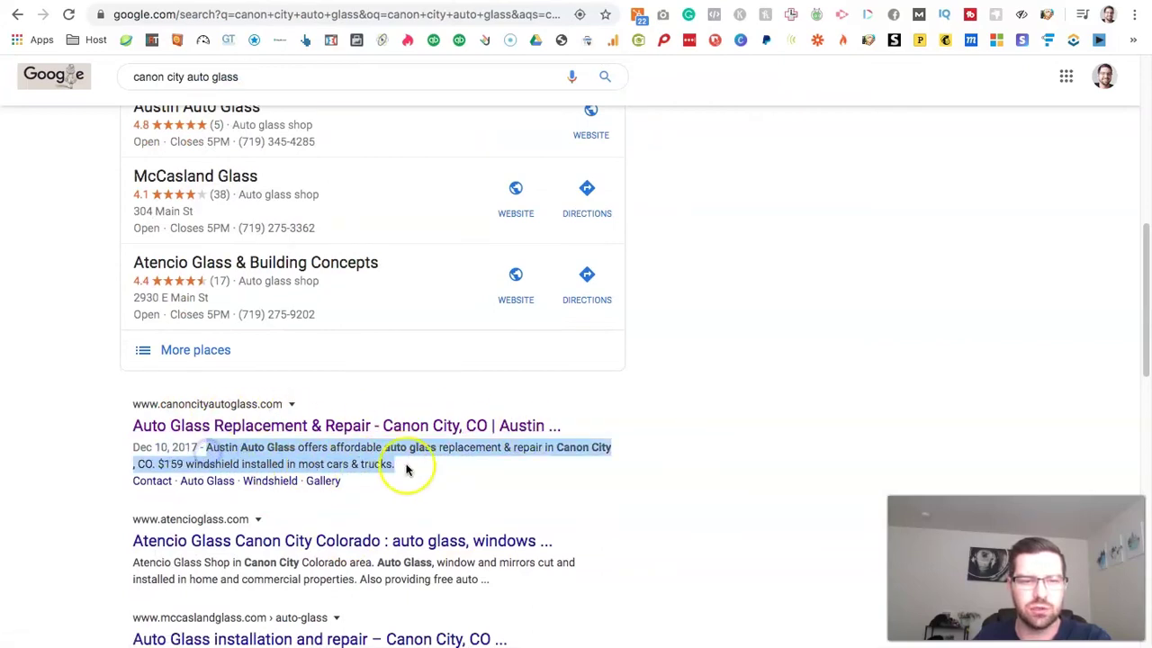
{"action": "left_click", "coordinate": [530, 470]}
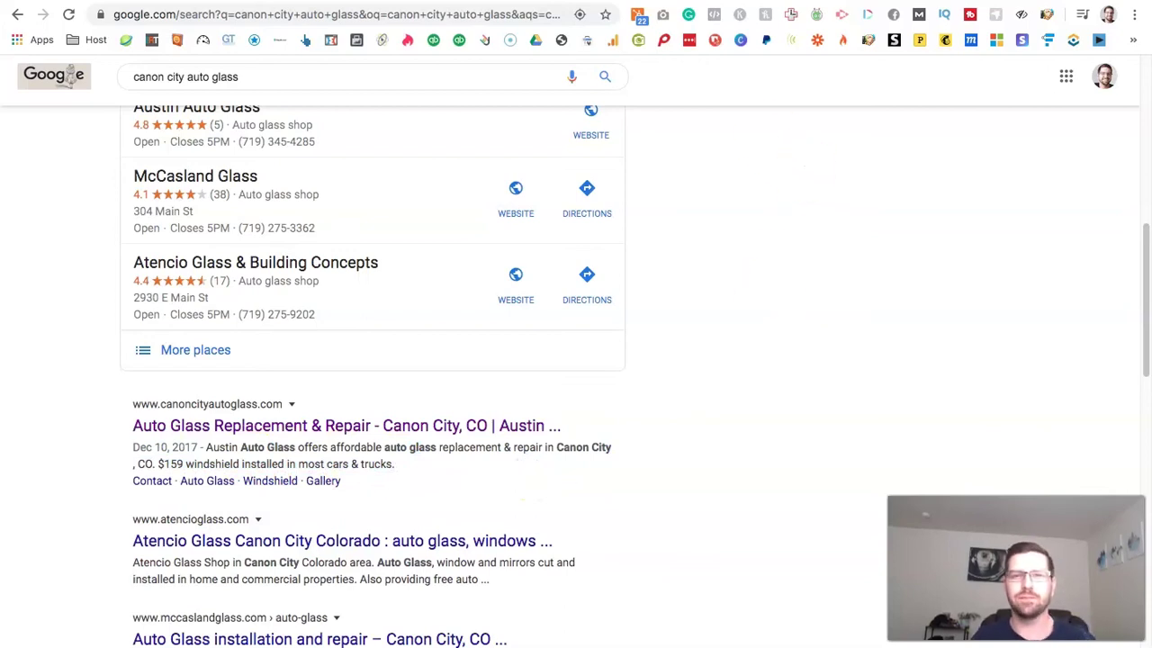
{"action": "key", "text": "ctrl+Tab"}
{"action": "key", "text": "ctrl+Tab"}
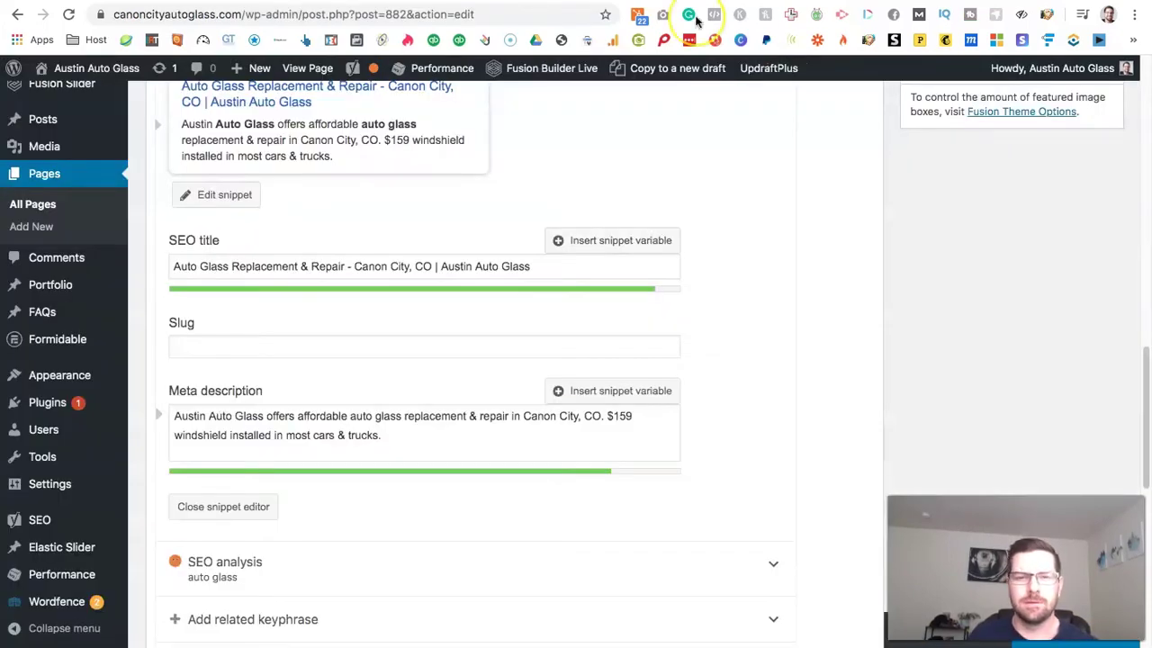
{"action": "scroll", "coordinate": [225, 385], "scroll_direction": "down", "scroll_amount": 1}
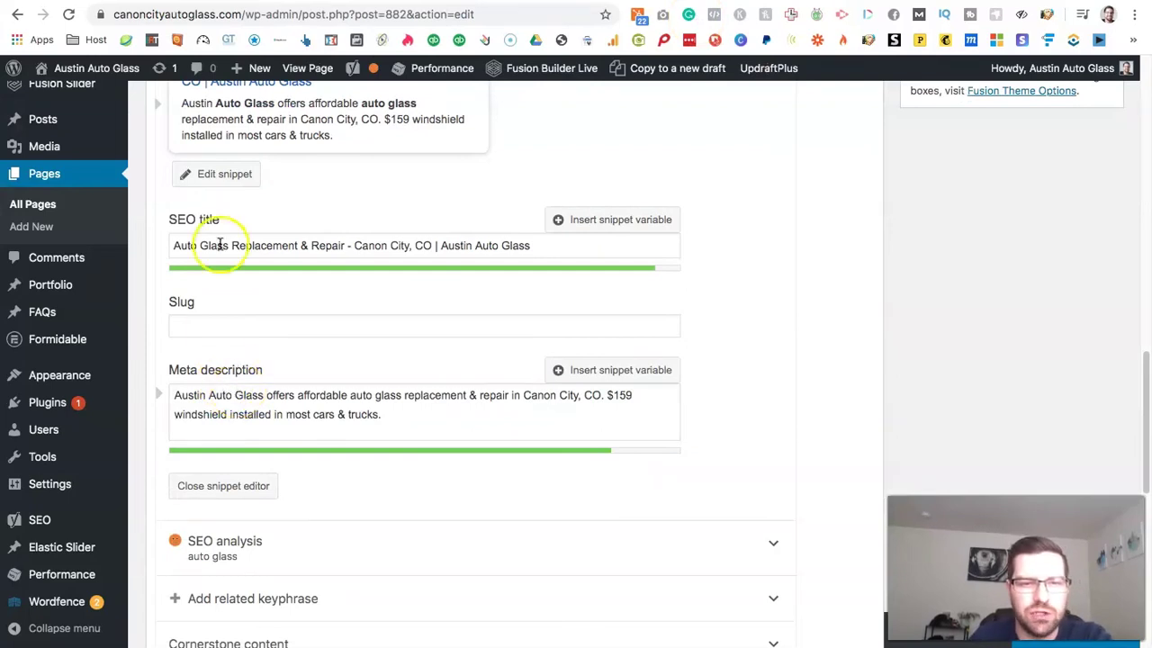
{"action": "left_click_drag", "start_coordinate": [227, 245], "coordinate": [176, 249]}
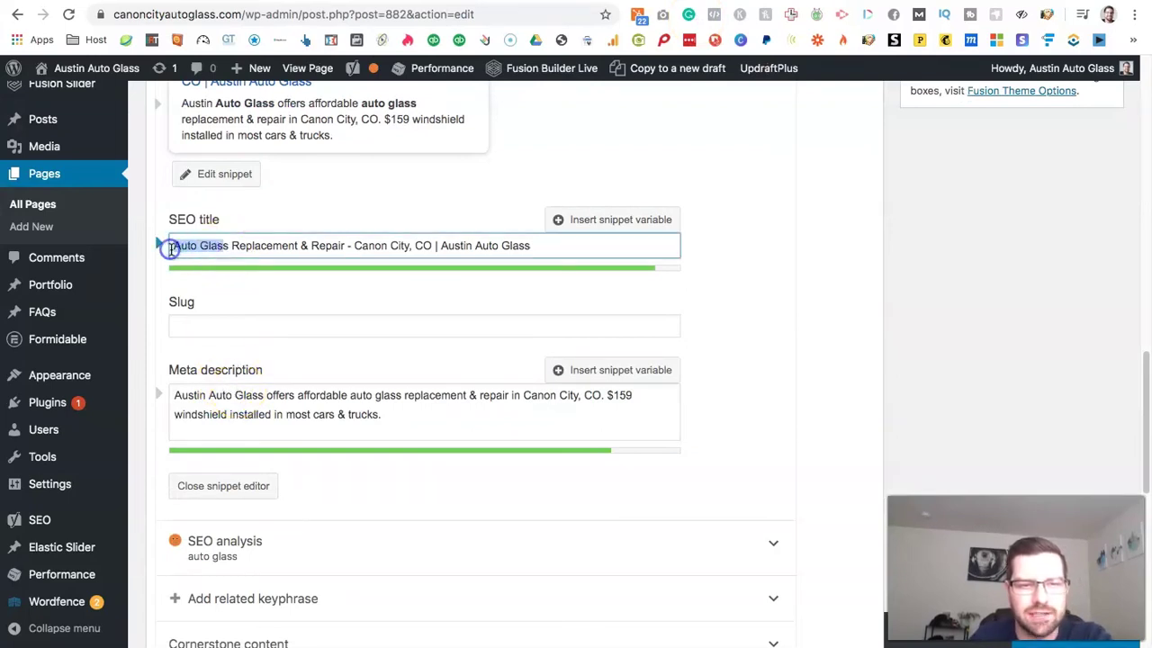
{"action": "left_click", "coordinate": [248, 396]}
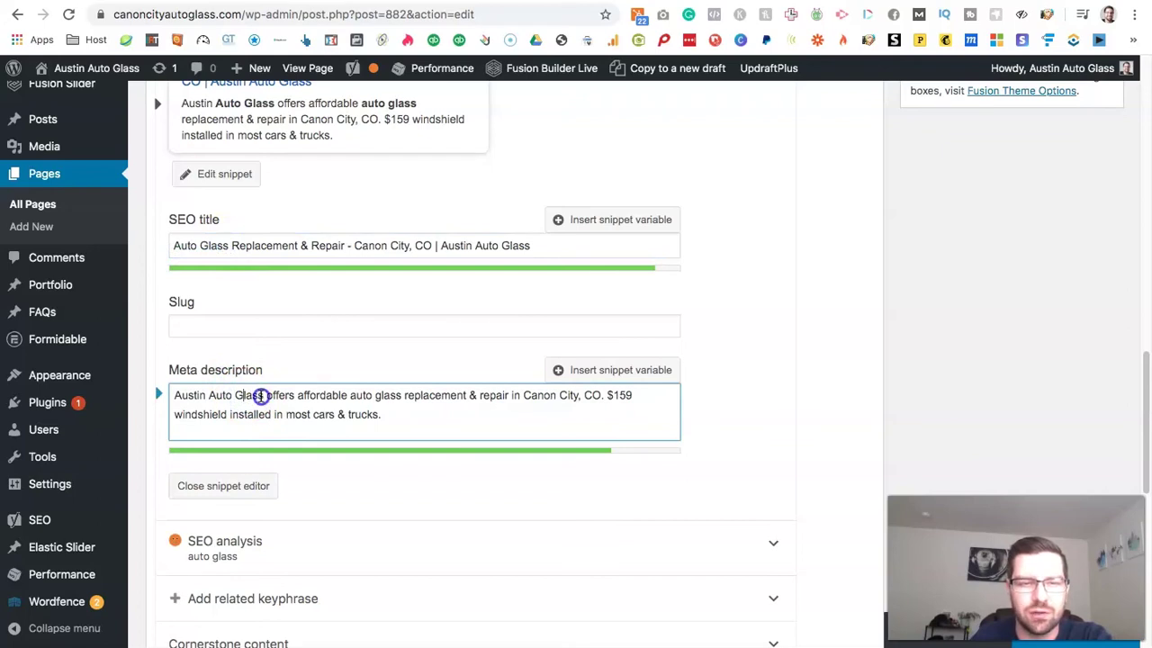
{"action": "left_click_drag", "start_coordinate": [261, 396], "coordinate": [219, 397]}
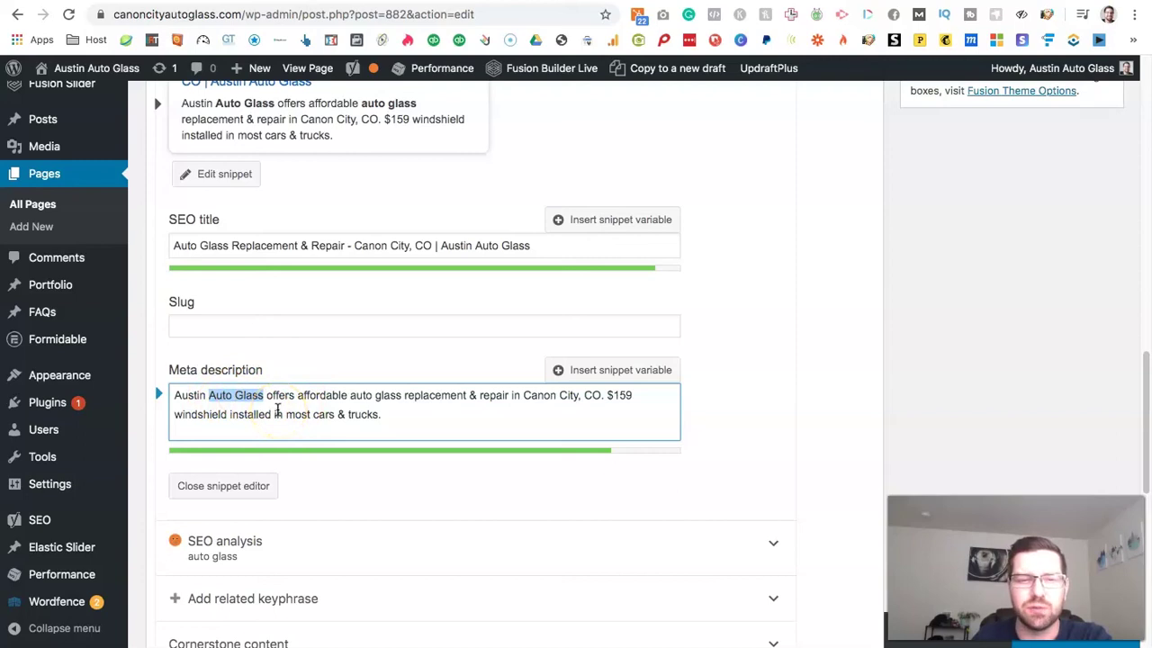
{"action": "left_click_drag", "start_coordinate": [226, 399], "coordinate": [391, 419]}
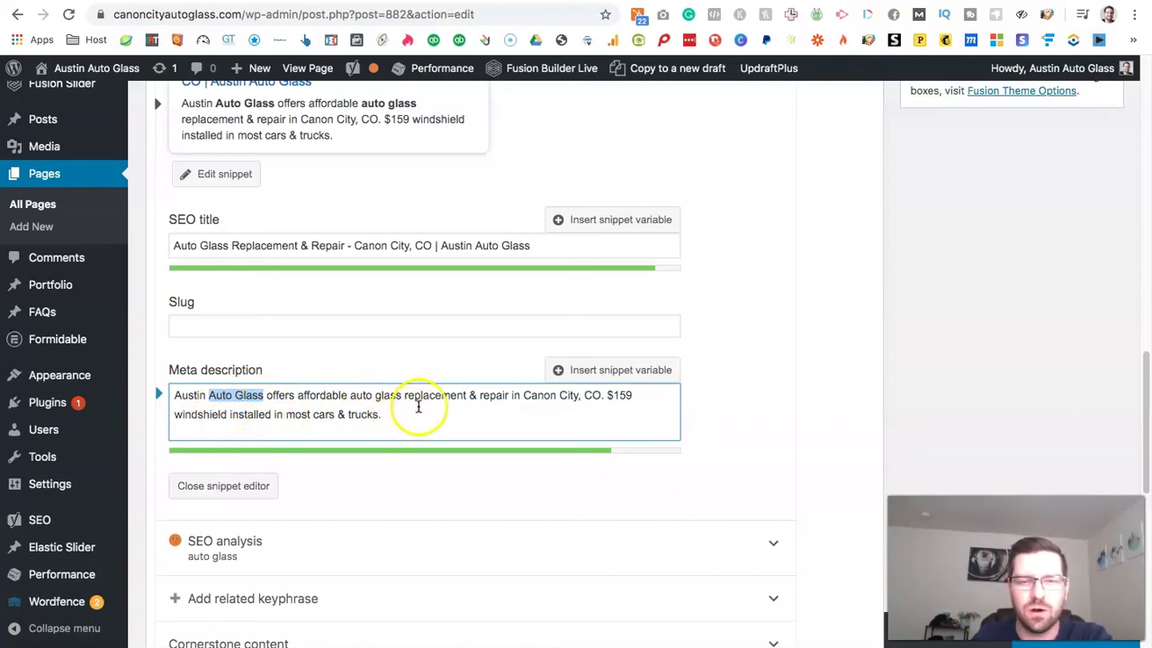
{"action": "left_click_drag", "start_coordinate": [350, 396], "coordinate": [402, 396]}
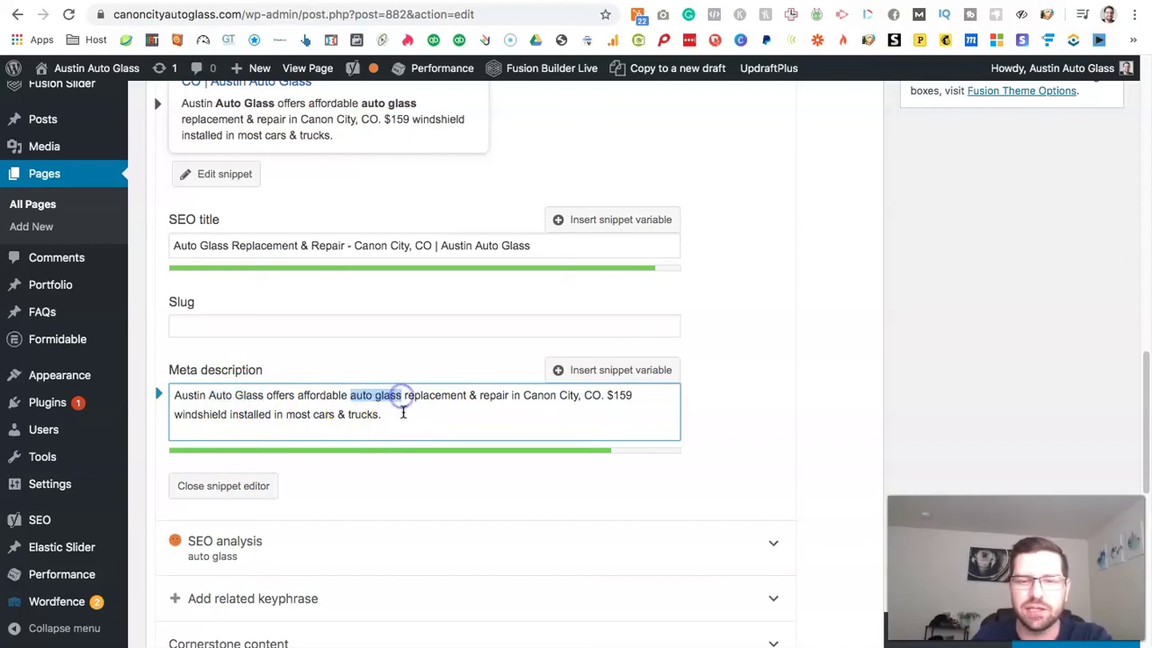
{"action": "left_click", "coordinate": [482, 407]}
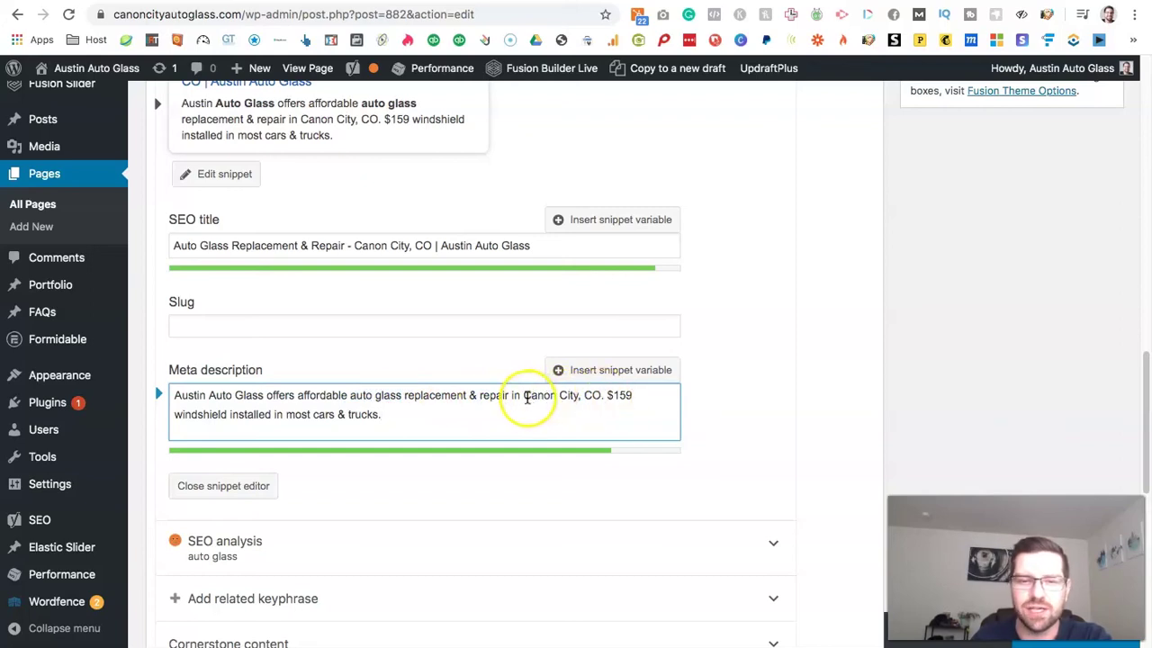
{"action": "left_click_drag", "start_coordinate": [524, 396], "coordinate": [597, 398]}
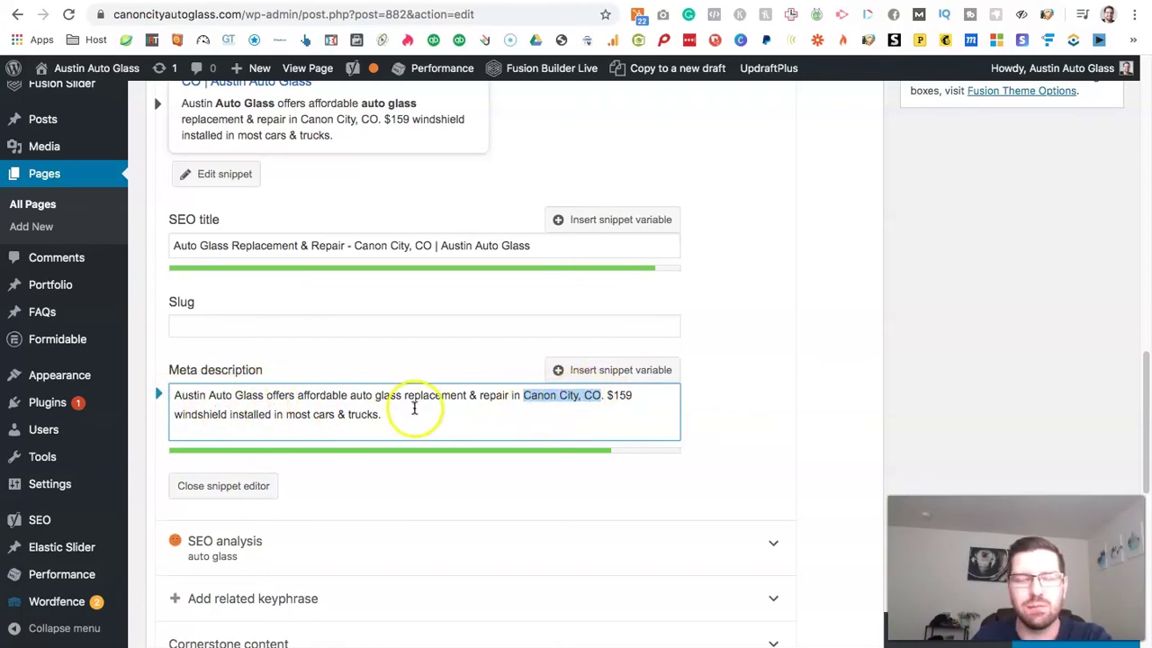
{"action": "left_click", "coordinate": [617, 402]}
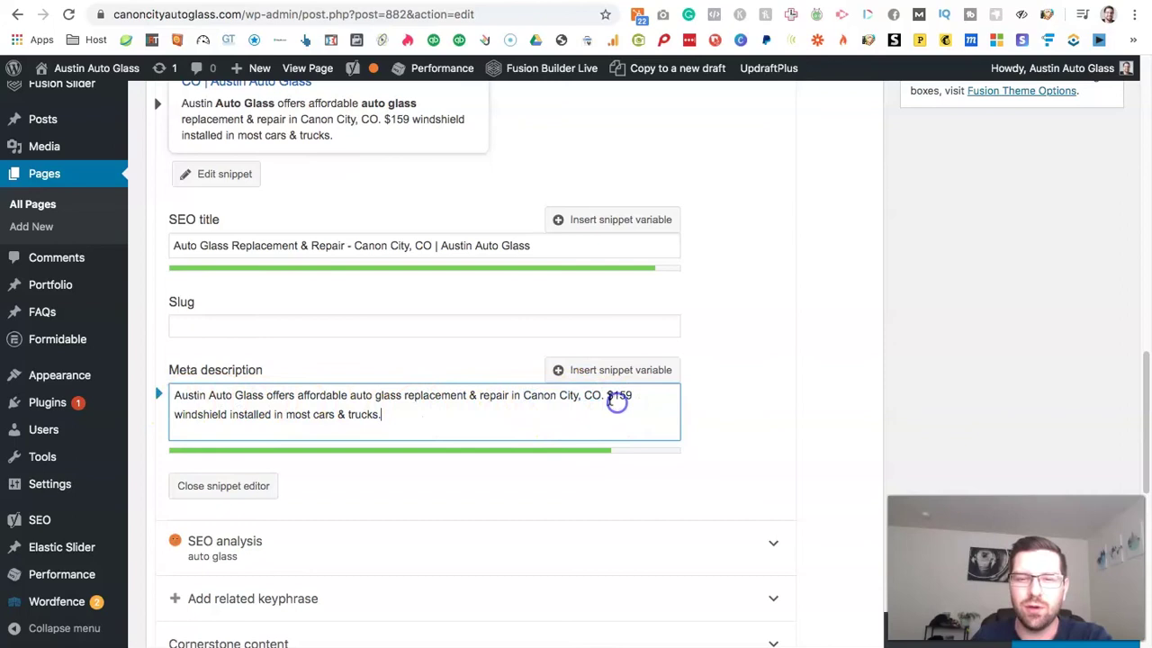
{"action": "left_click_drag", "start_coordinate": [604, 395], "coordinate": [626, 420]}
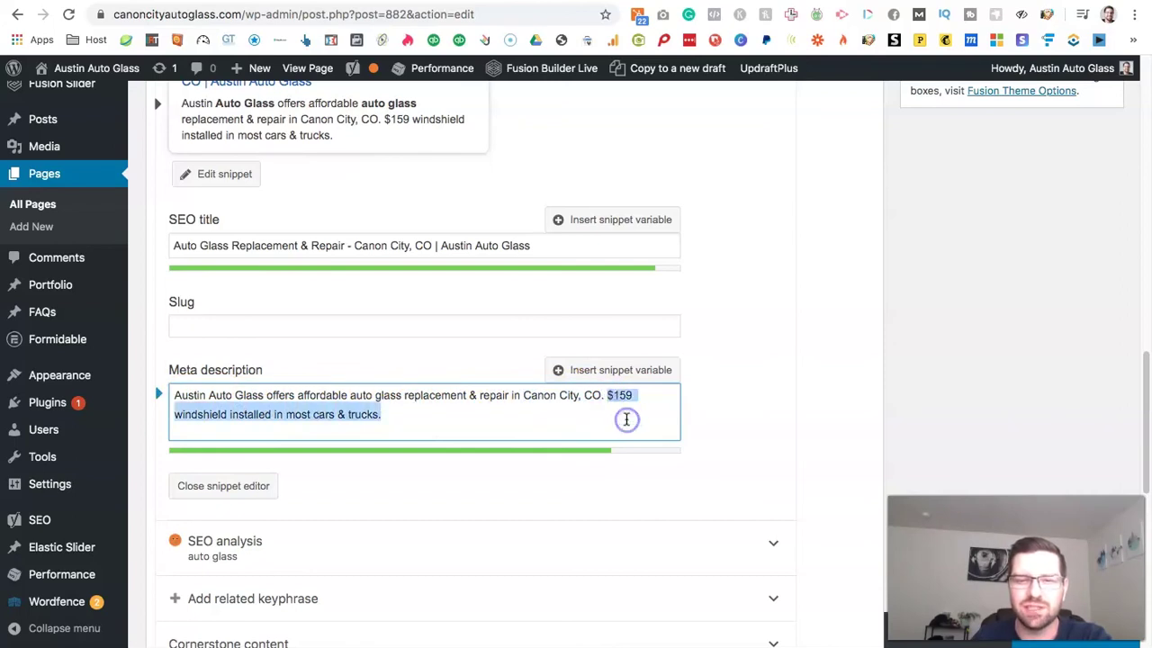
{"action": "left_click", "coordinate": [630, 417]}
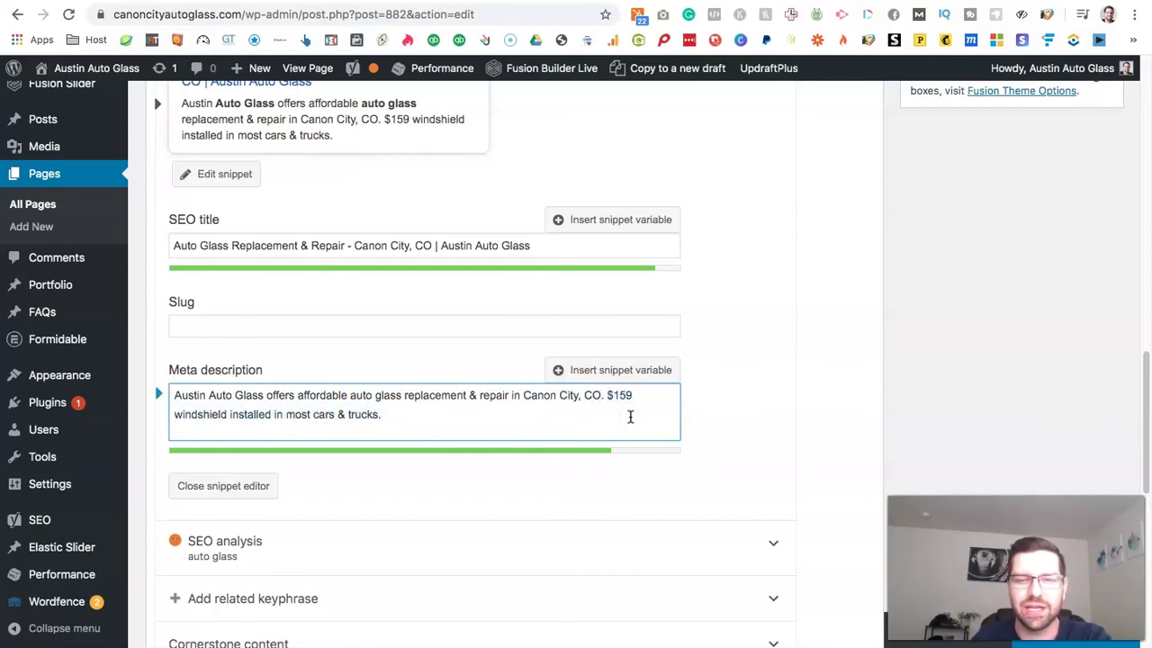
{"action": "left_click", "coordinate": [621, 406]}
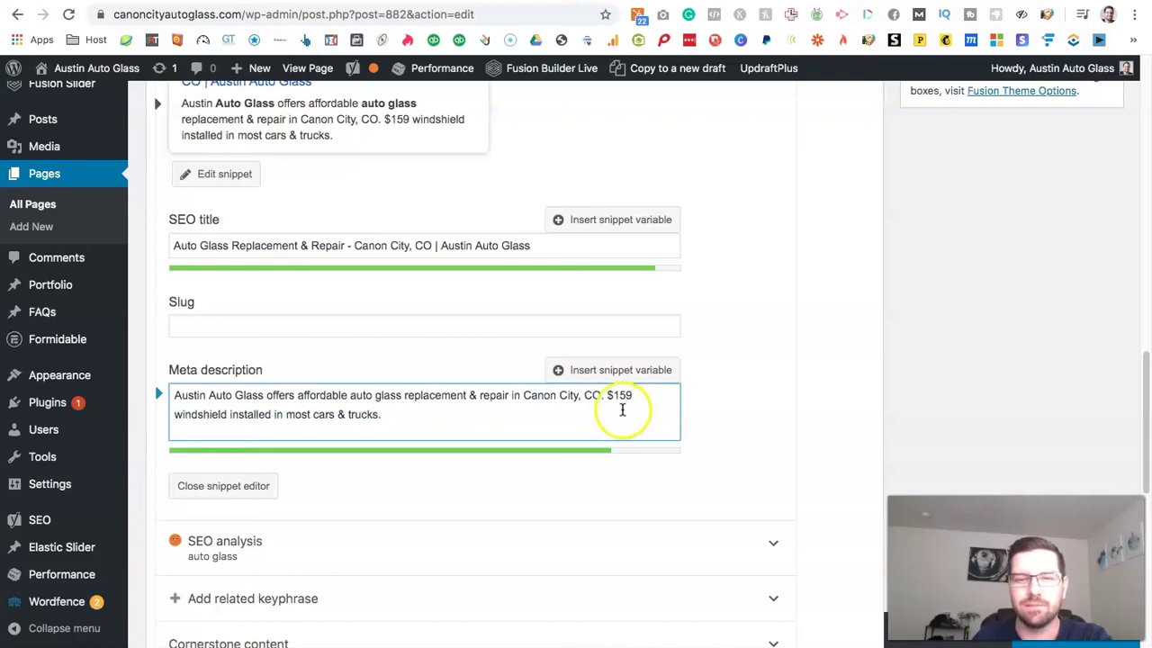
{"action": "left_click", "coordinate": [433, 424]}
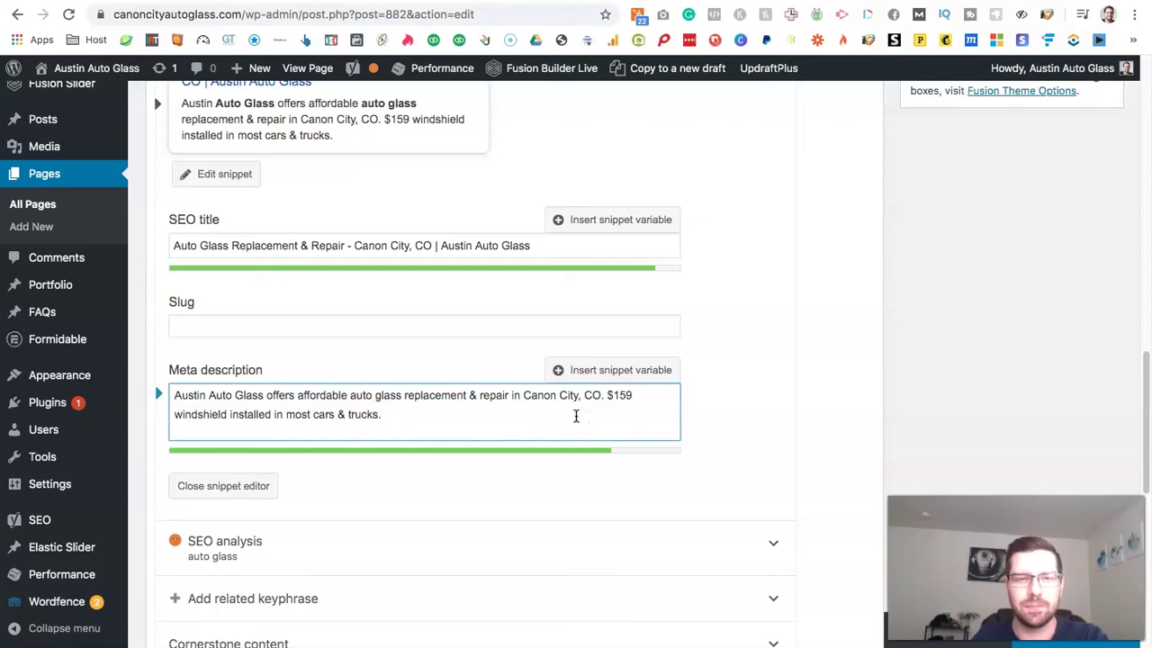
{"action": "left_click", "coordinate": [754, 405]}
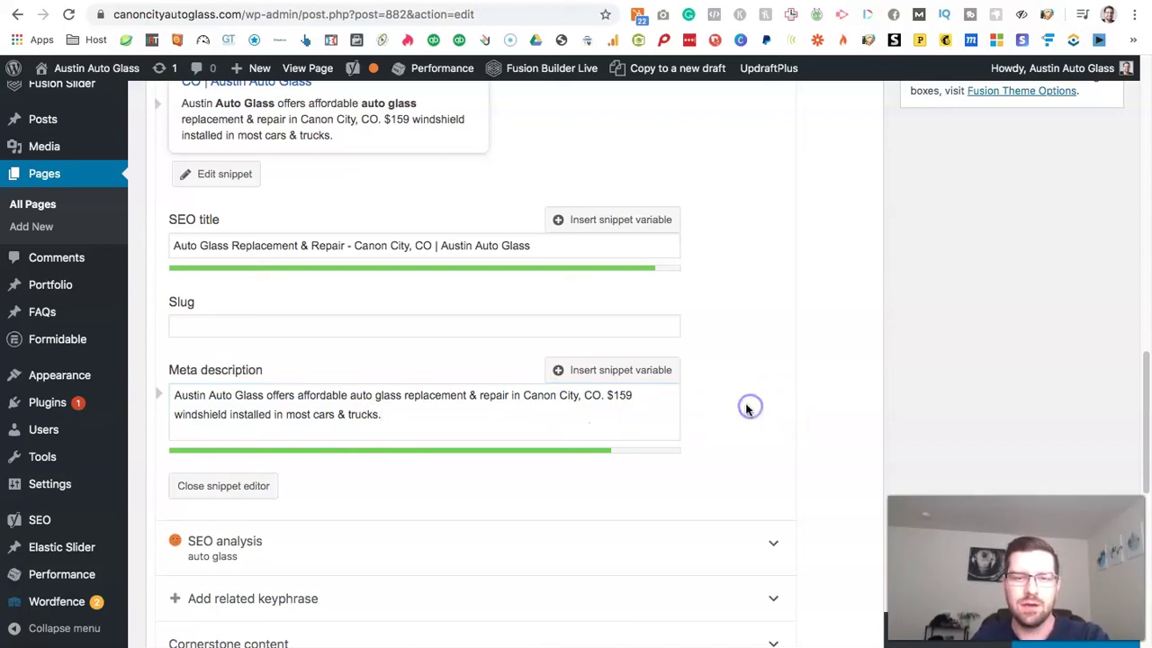
{"action": "left_click", "coordinate": [387, 414]}
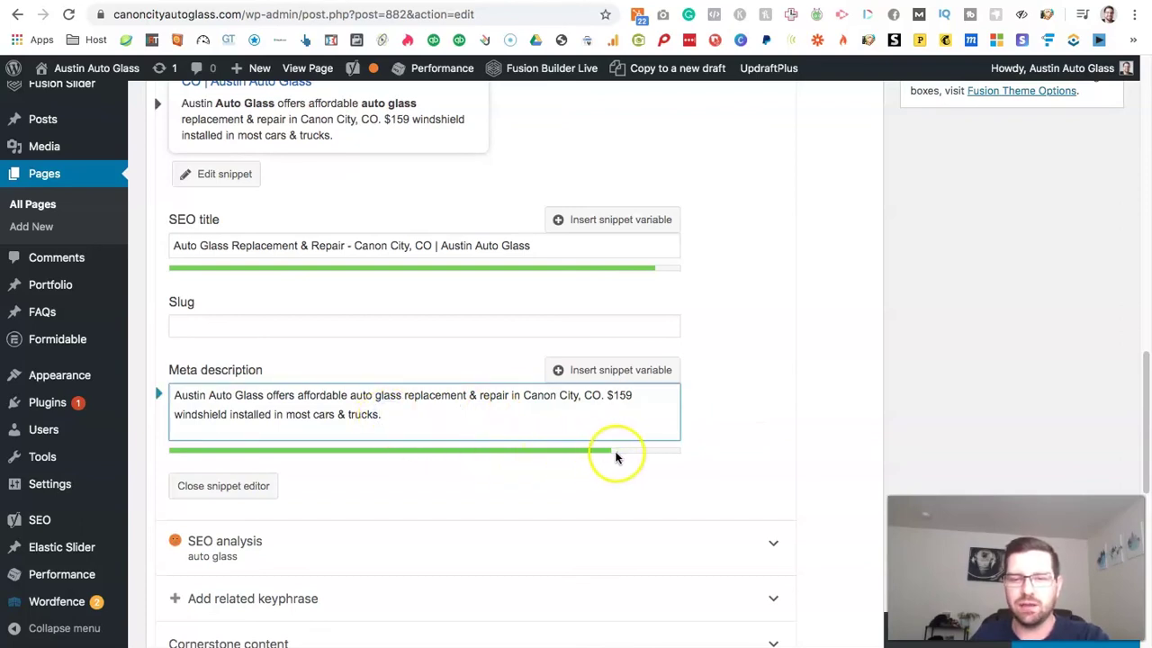